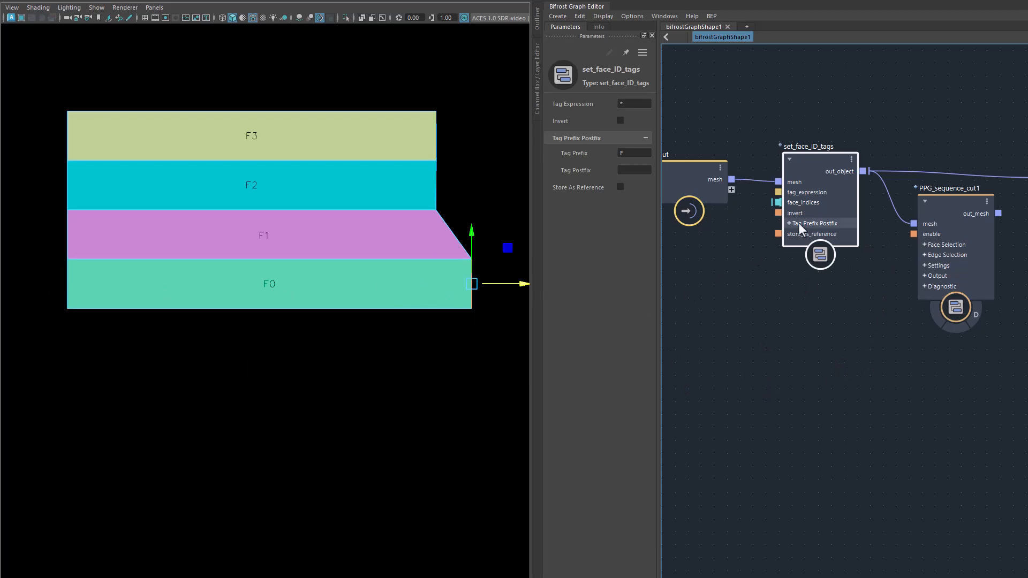
{"action": "middle_click_drag", "start_coordinate": [332, 353], "coordinate": [319, 384], "text": "alt"}
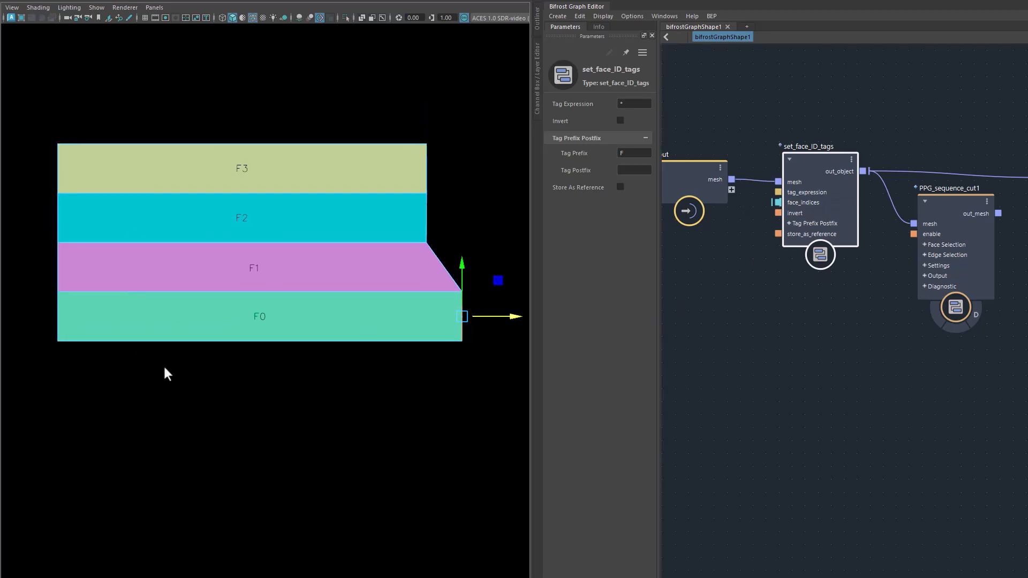
{"action": "middle_click_drag", "start_coordinate": [259, 416], "coordinate": [271, 409], "text": "alt"}
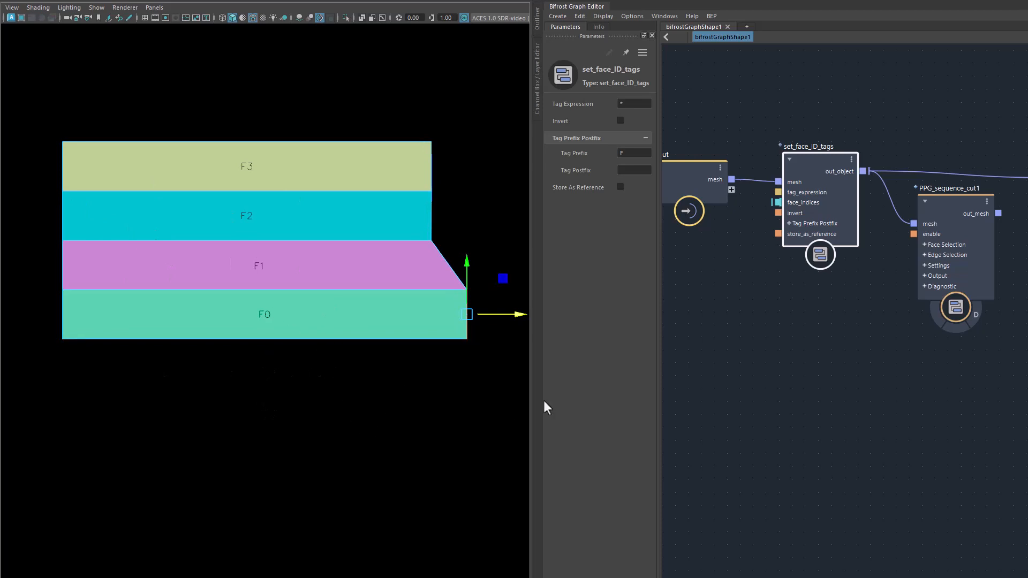
{"action": "mouse_move", "coordinate": [813, 160]}
{"action": "left_mouse_down"}
{"action": "mouse_move", "coordinate": [811, 169]}
{"action": "mouse_move", "coordinate": [807, 158]}
{"action": "left_mouse_up"}
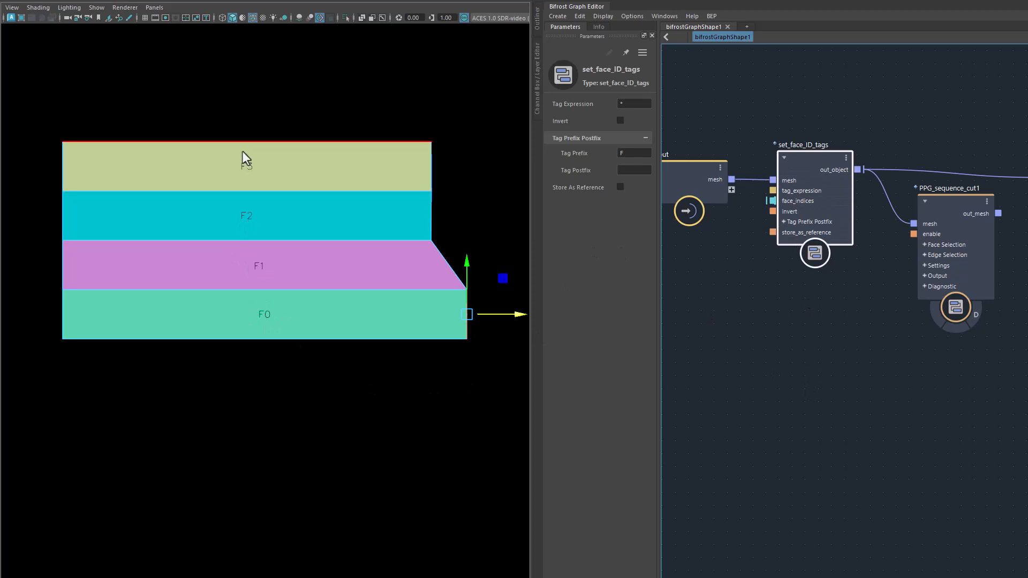
{"action": "left_click", "coordinate": [630, 156]}
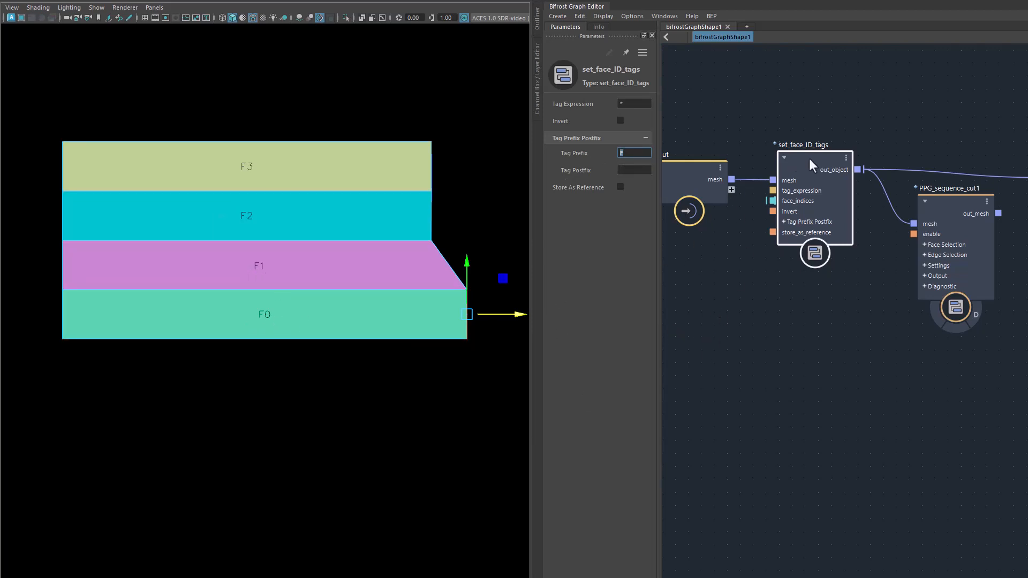
{"action": "left_click_drag", "start_coordinate": [809, 158], "coordinate": [806, 159]}
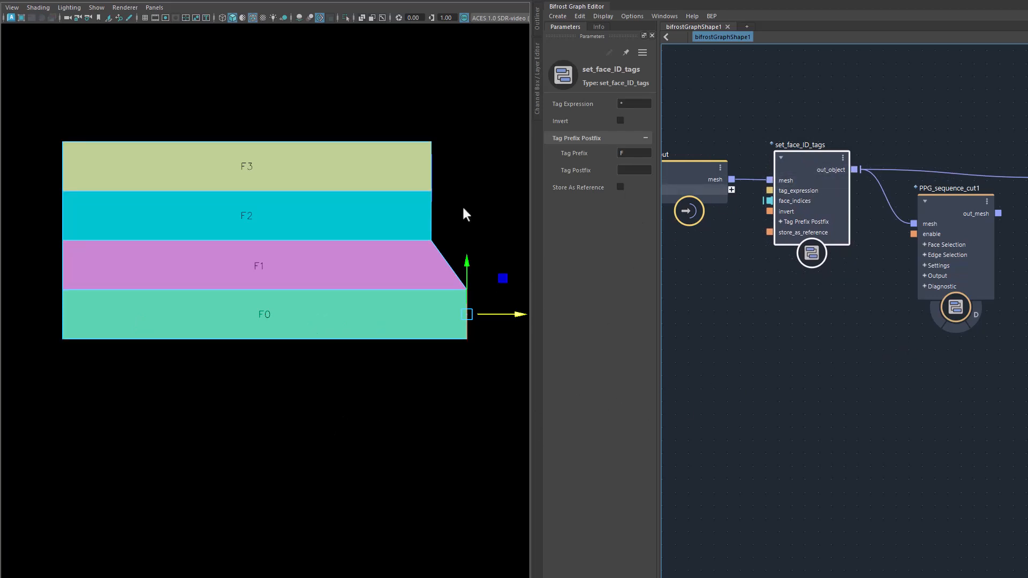
Connect PPG_sequence_cut1's out_mesh to the downstream node's mesh input and move the cut node level with set_face_ID_tags
{"action": "middle_click_drag", "start_coordinate": [842, 411], "coordinate": [820, 407]}
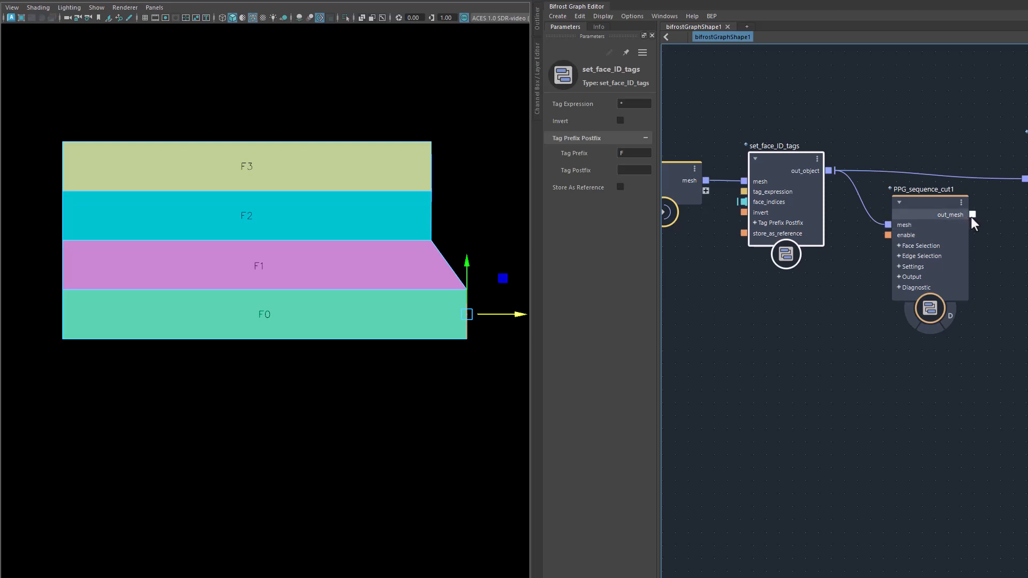
{"action": "left_click_drag", "start_coordinate": [972, 217], "coordinate": [1025, 179]}
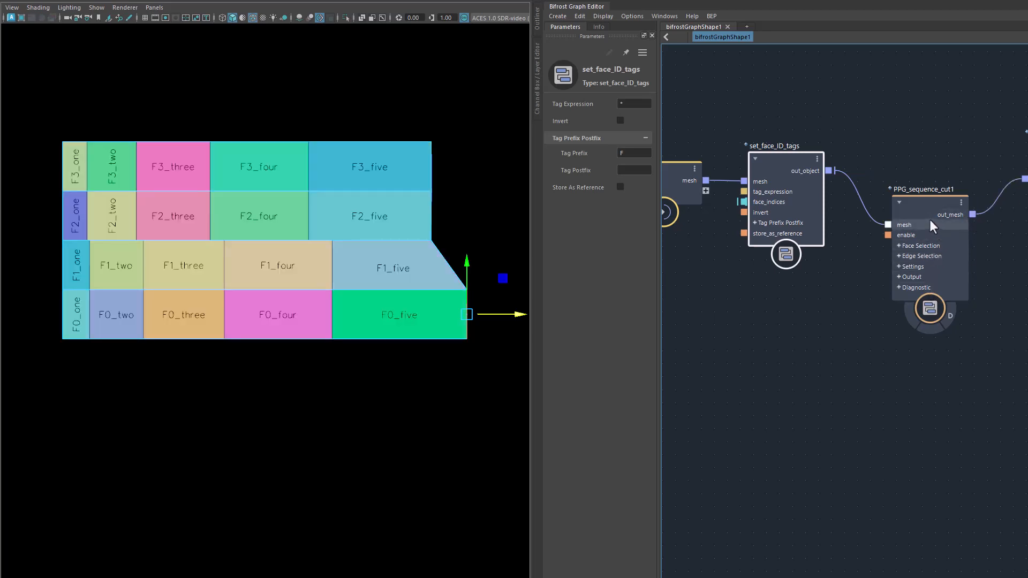
{"action": "left_click_drag", "start_coordinate": [930, 219], "coordinate": [923, 177]}
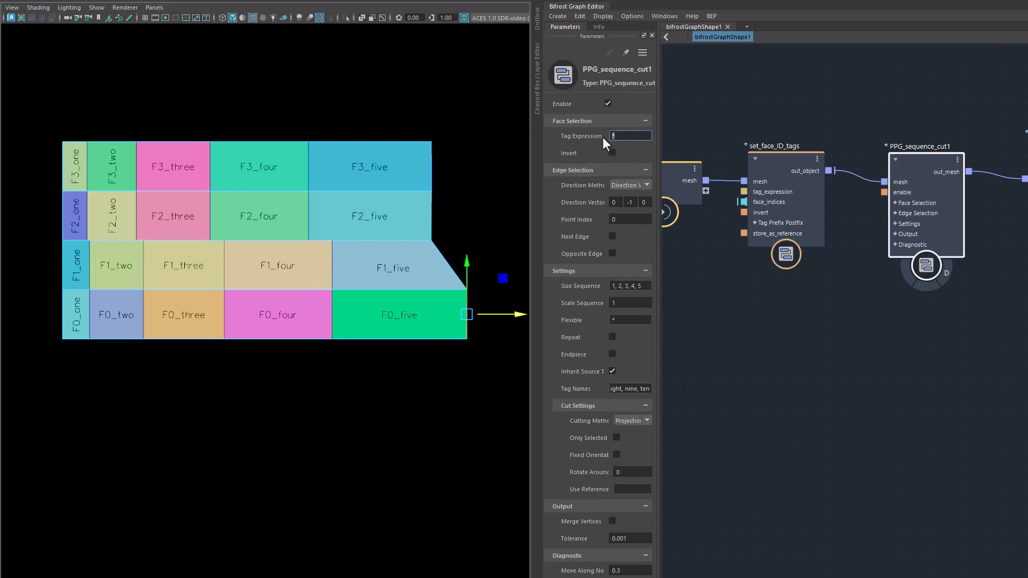
Widen the parameter area for PPG_sequence_cut1 and turn on the node's diagnostic display
{"action": "left_click", "coordinate": [628, 135]}
{"action": "left_click_drag", "start_coordinate": [657, 400], "coordinate": [708, 407]}
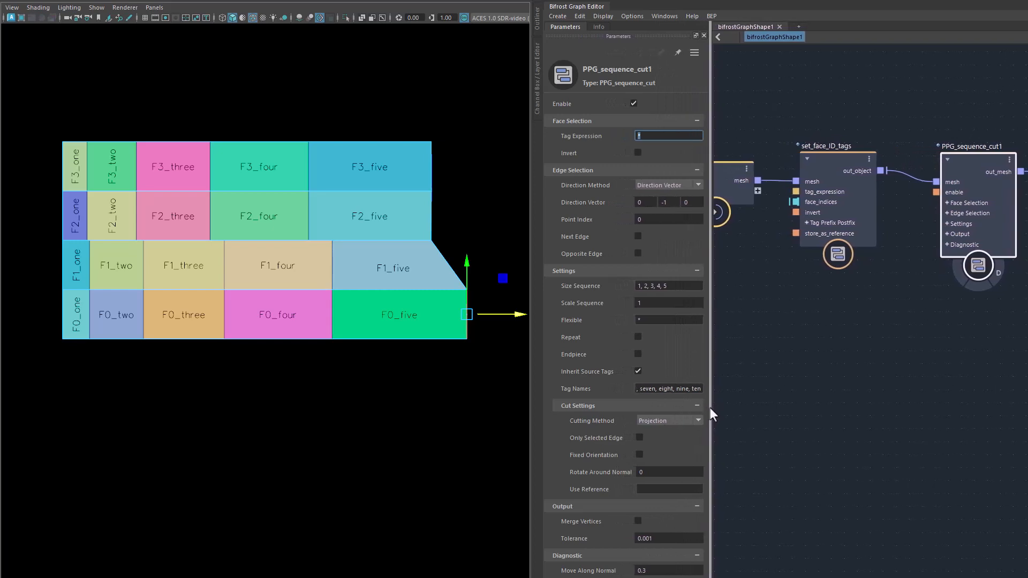
{"action": "middle_click_drag", "start_coordinate": [820, 421], "coordinate": [752, 419]}
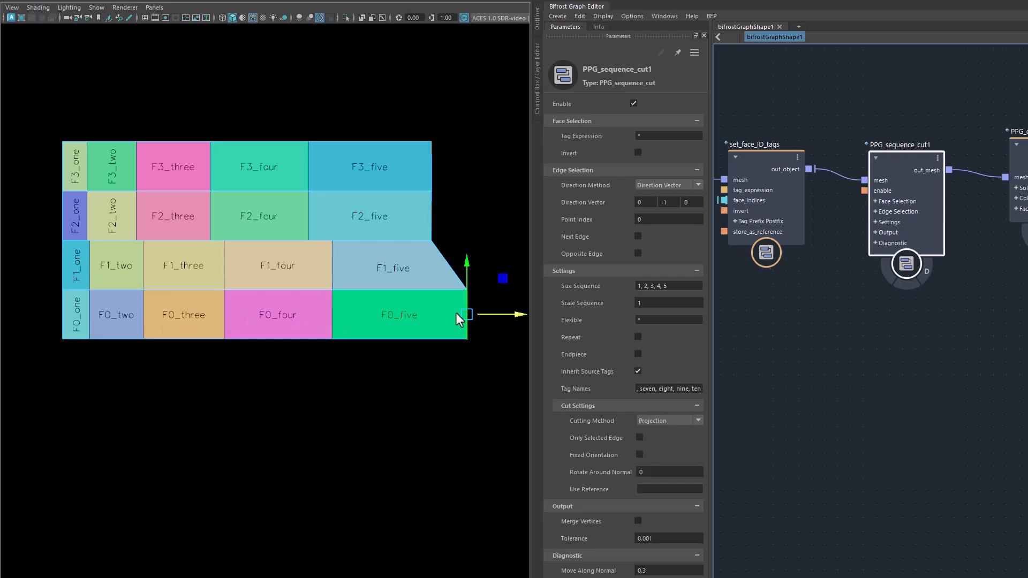
{"action": "left_click", "coordinate": [926, 273]}
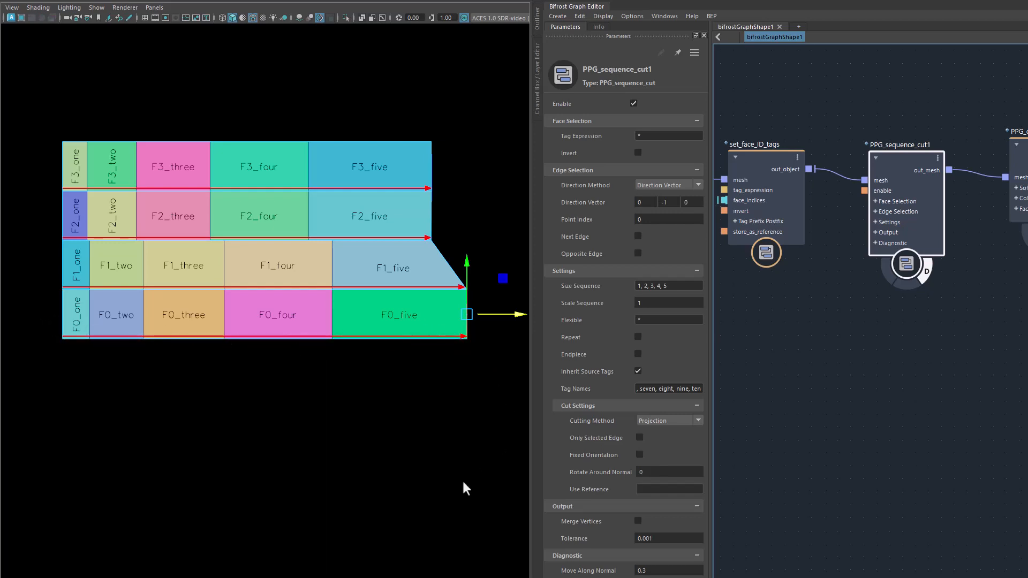
Review the Size Sequence and Tag Names settings of PPG_sequence_cut1
{"action": "left_click", "coordinate": [679, 286]}
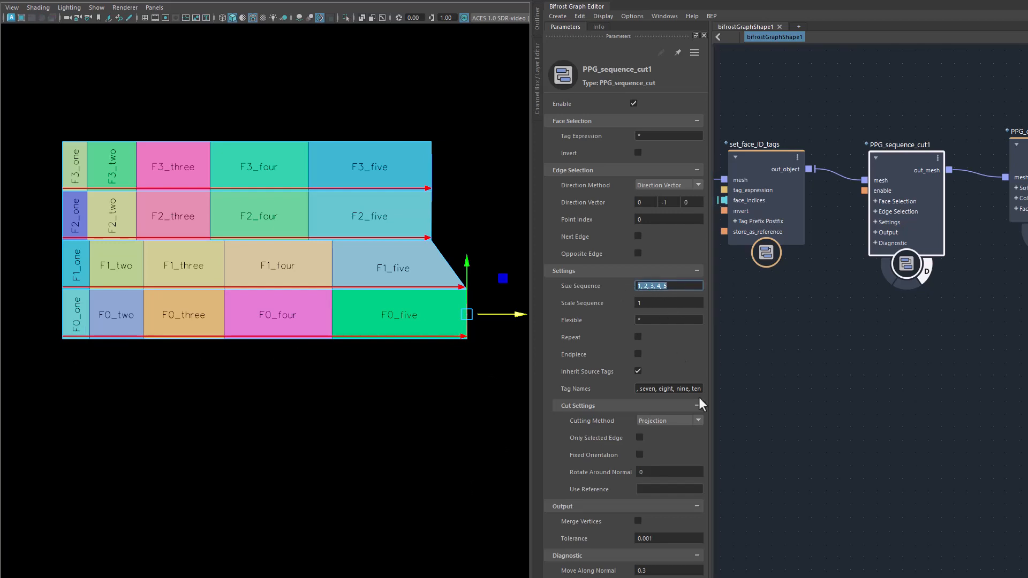
{"action": "left_click", "coordinate": [659, 389]}
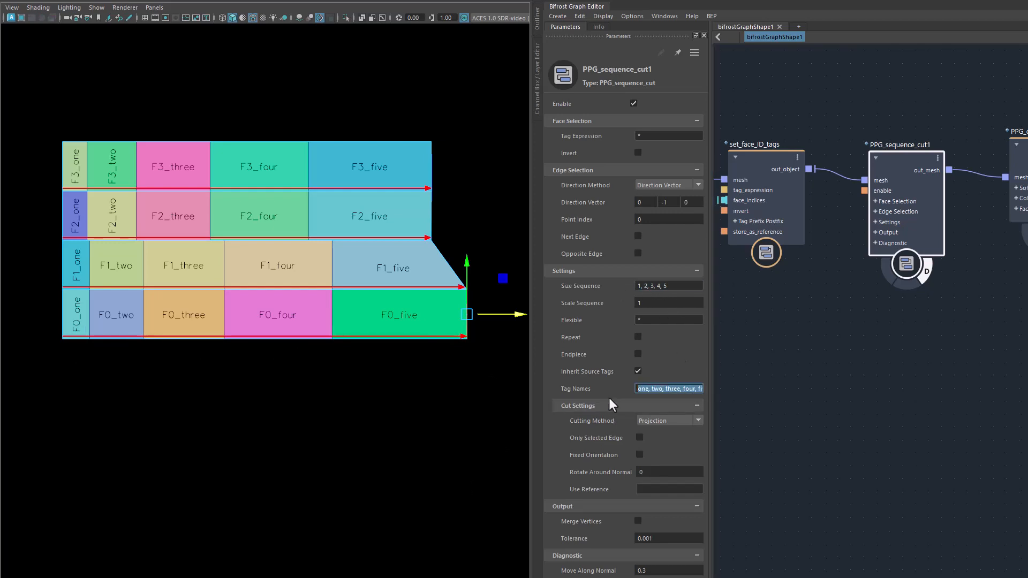
{"action": "left_click", "coordinate": [618, 393]}
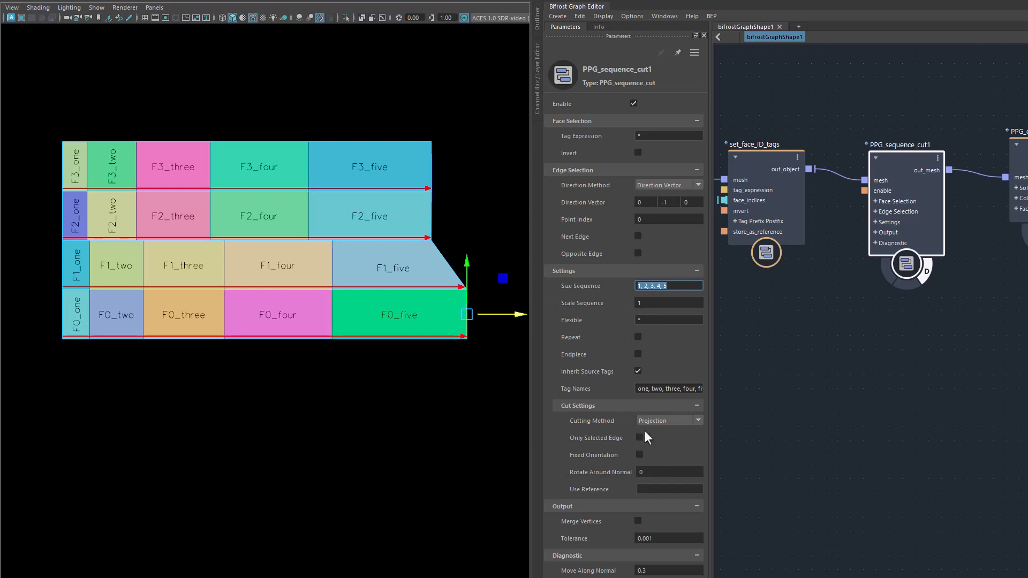
{"action": "left_click", "coordinate": [687, 288]}
Shorten and lengthen face F0 repeatedly by moving its end edge to test how the flexible sequence cuts adapt
{"action": "left_click_drag", "start_coordinate": [513, 313], "coordinate": [395, 390]}
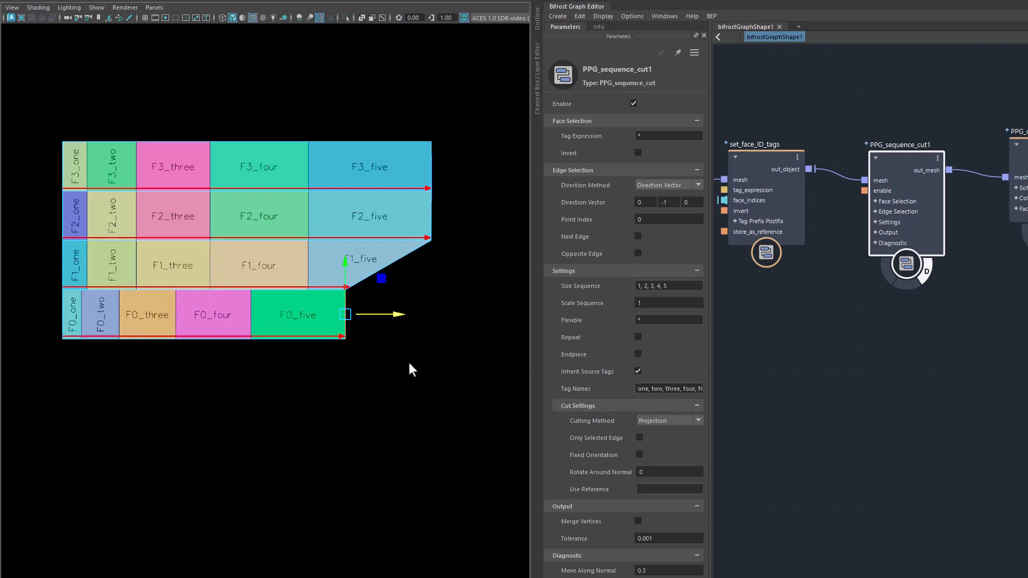
{"action": "left_click_drag", "start_coordinate": [396, 317], "coordinate": [516, 339]}
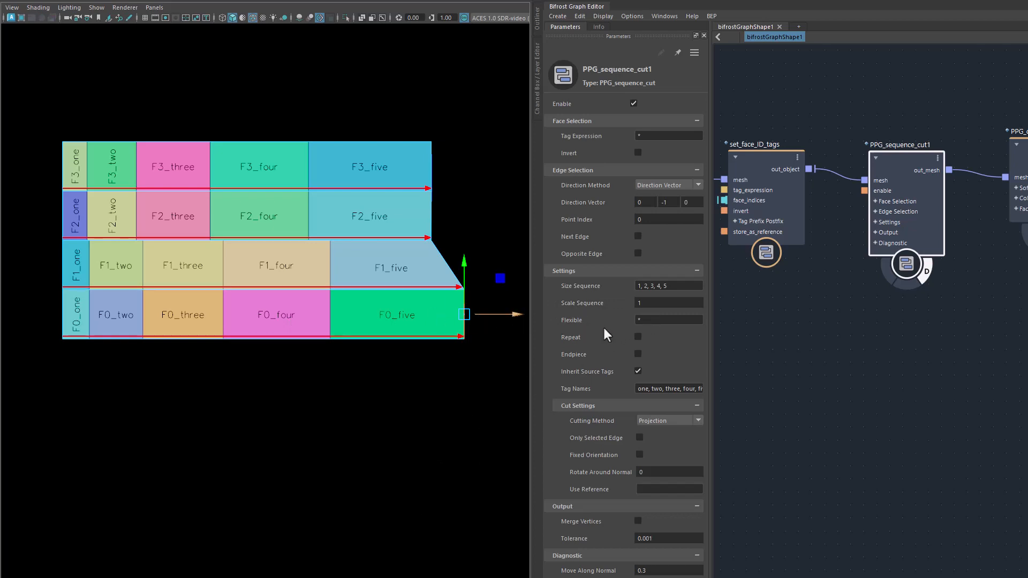
{"action": "left_click", "coordinate": [649, 321]}
{"action": "left_click_drag", "start_coordinate": [515, 316], "coordinate": [316, 343]}
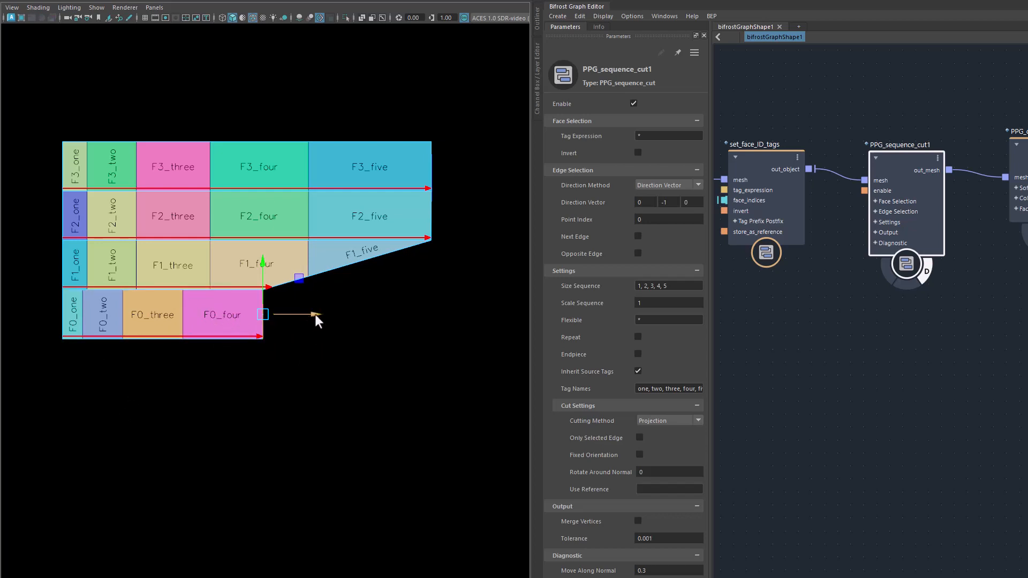
{"action": "left_click_drag", "start_coordinate": [315, 314], "coordinate": [252, 317]}
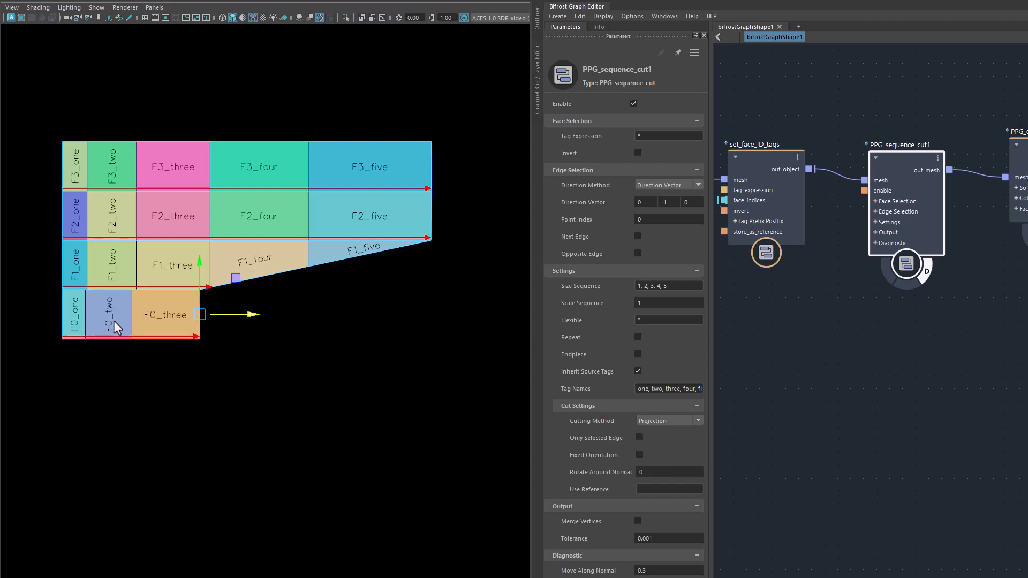
{"action": "left_click_drag", "start_coordinate": [251, 316], "coordinate": [303, 342]}
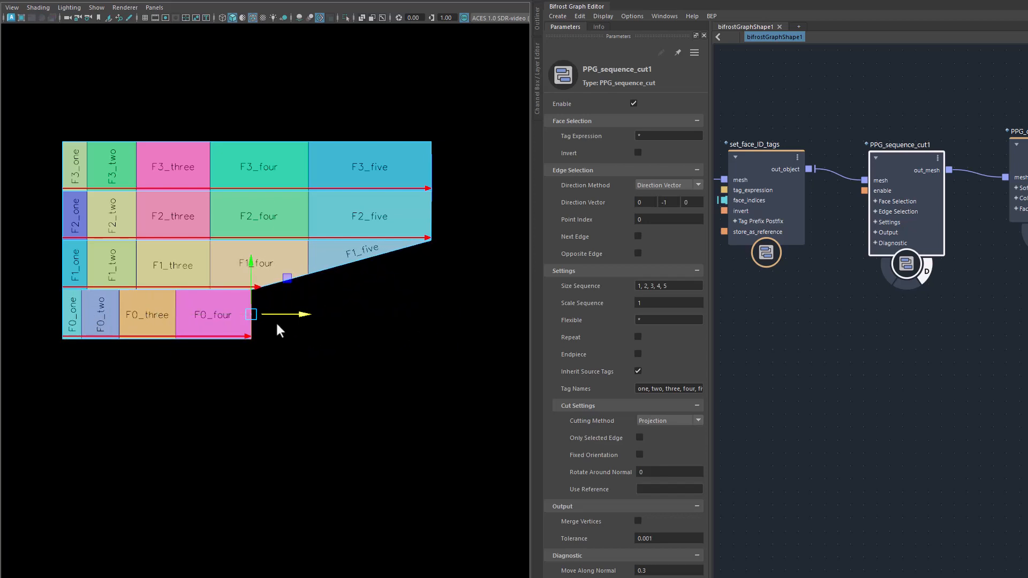
{"action": "left_click_drag", "start_coordinate": [306, 316], "coordinate": [337, 317]}
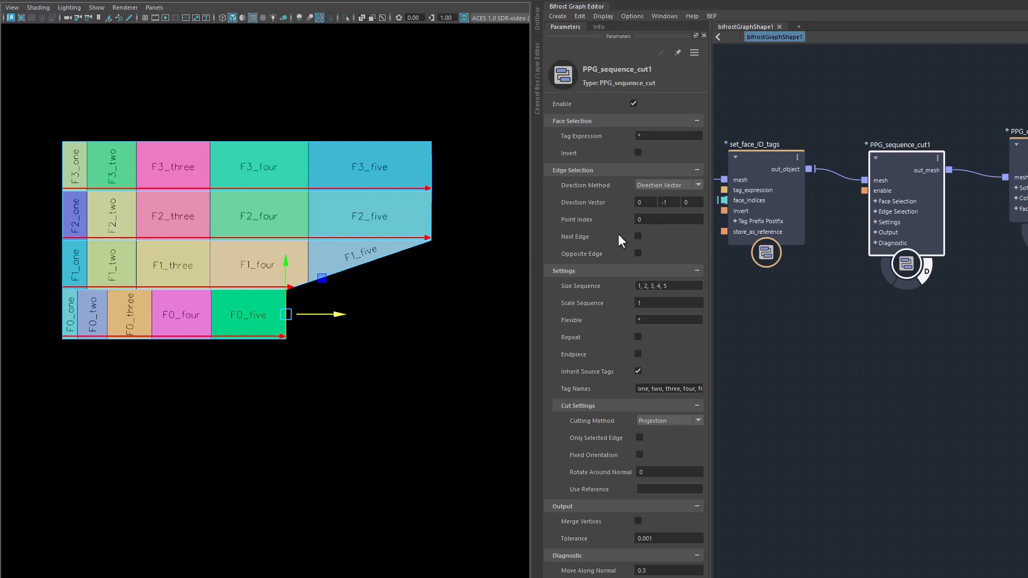
Check the Size Sequence against the cuts by shortening F0 to four segments and stretching it back to five
{"action": "double_click", "coordinate": [640, 286]}
{"action": "left_click_drag", "start_coordinate": [339, 313], "coordinate": [326, 329]}
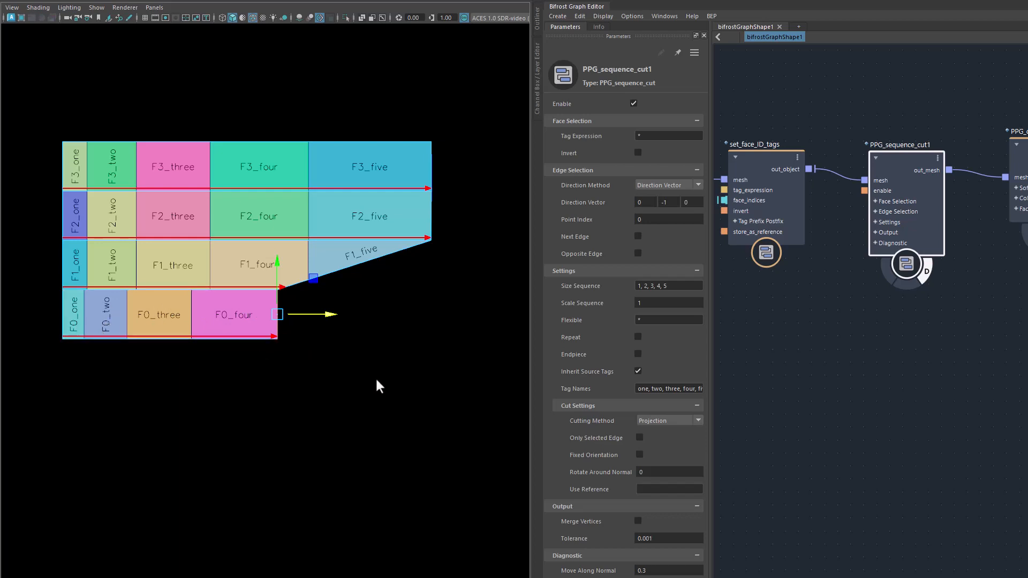
{"action": "left_click_drag", "start_coordinate": [332, 315], "coordinate": [265, 320]}
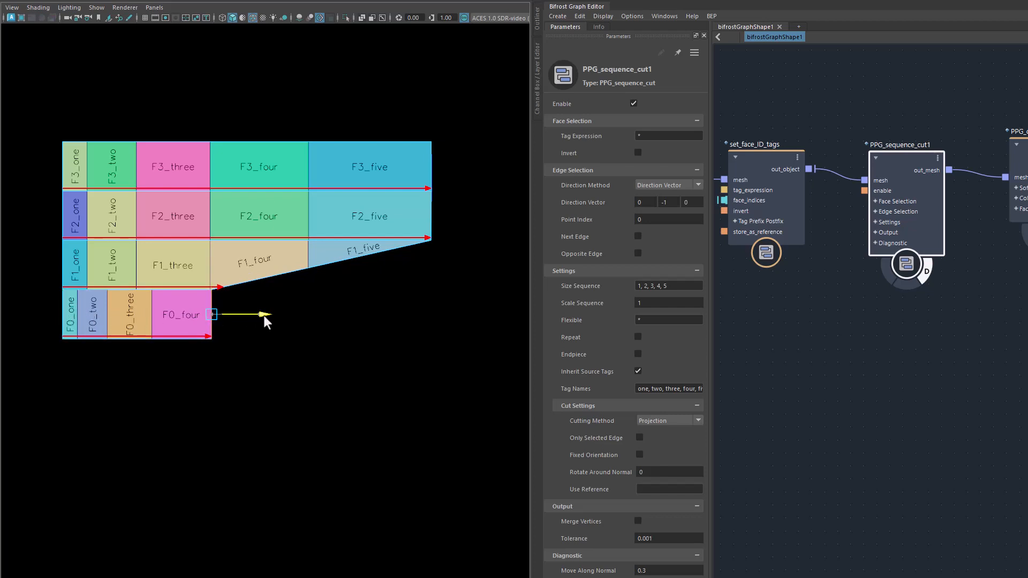
{"action": "left_click_drag", "start_coordinate": [264, 315], "coordinate": [425, 354]}
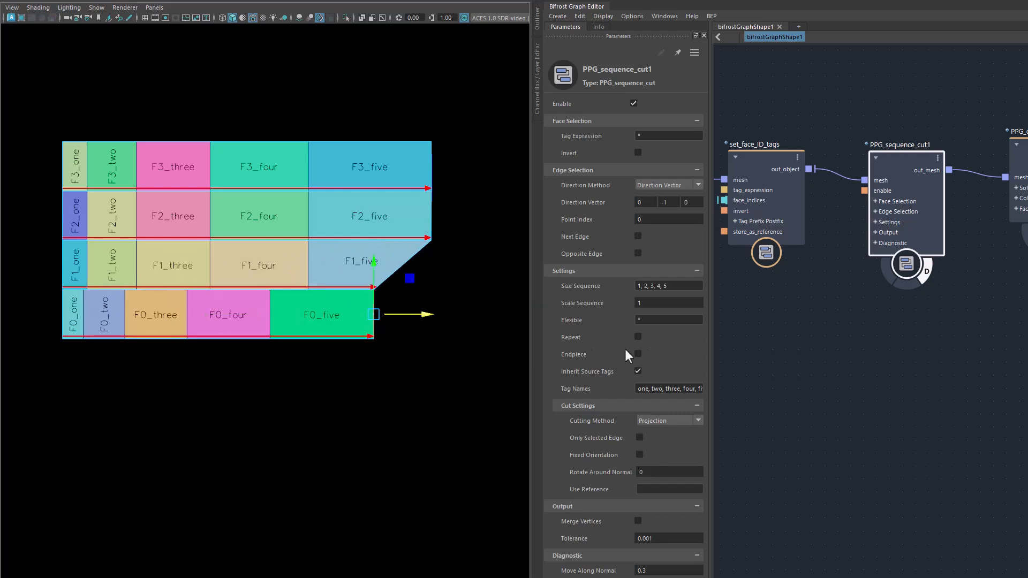
Set Scale Sequence to 0.01 and test the cuts by shortening and re-extending face F0
{"action": "left_click", "coordinate": [656, 302]}
{"action": "type", "text": ".01"}
{"action": "key", "text": "Return"}
{"action": "left_click_drag", "start_coordinate": [426, 317], "coordinate": [375, 320]}
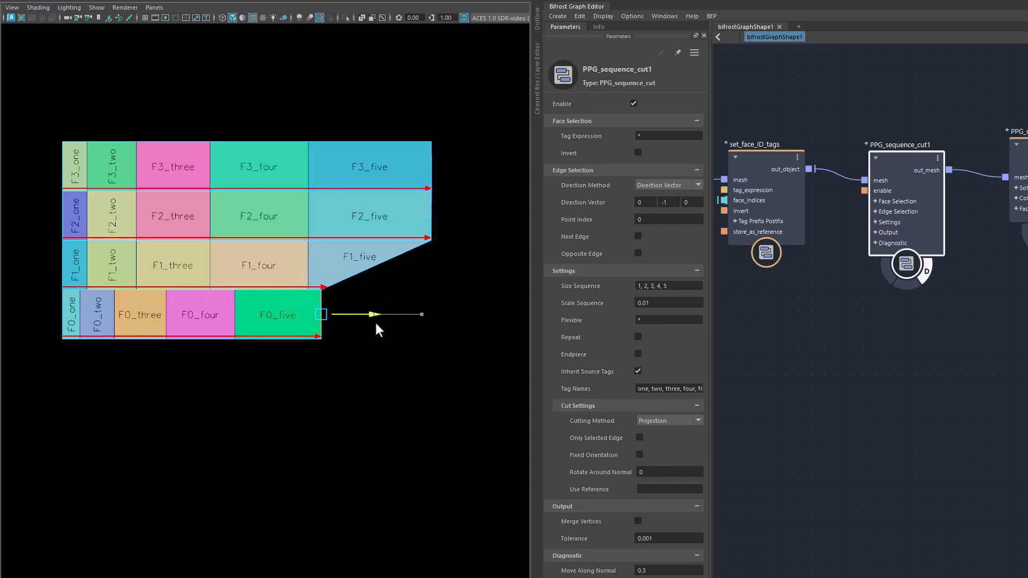
{"action": "left_click", "coordinate": [683, 286]}
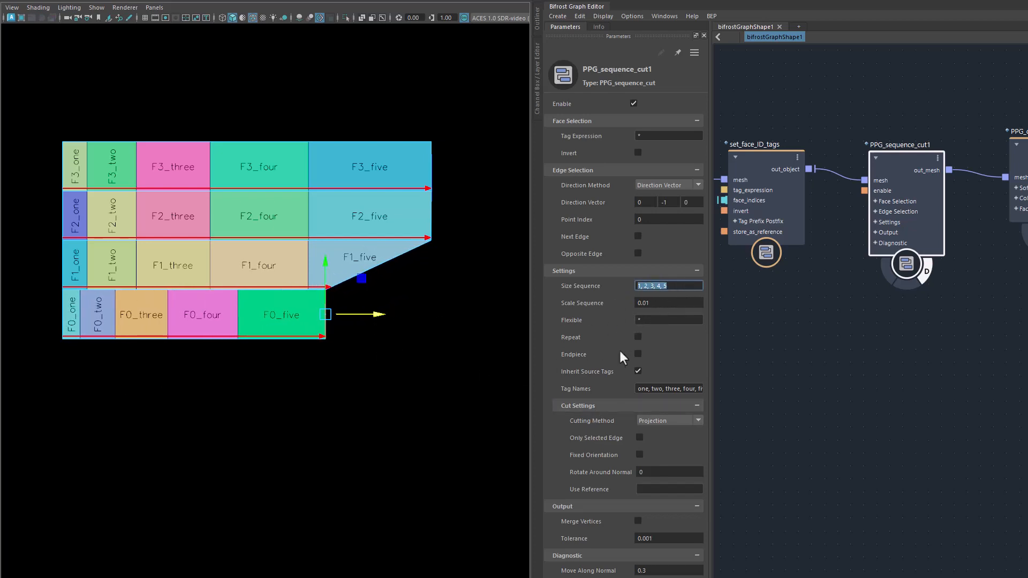
{"action": "left_click_drag", "start_coordinate": [380, 320], "coordinate": [446, 328]}
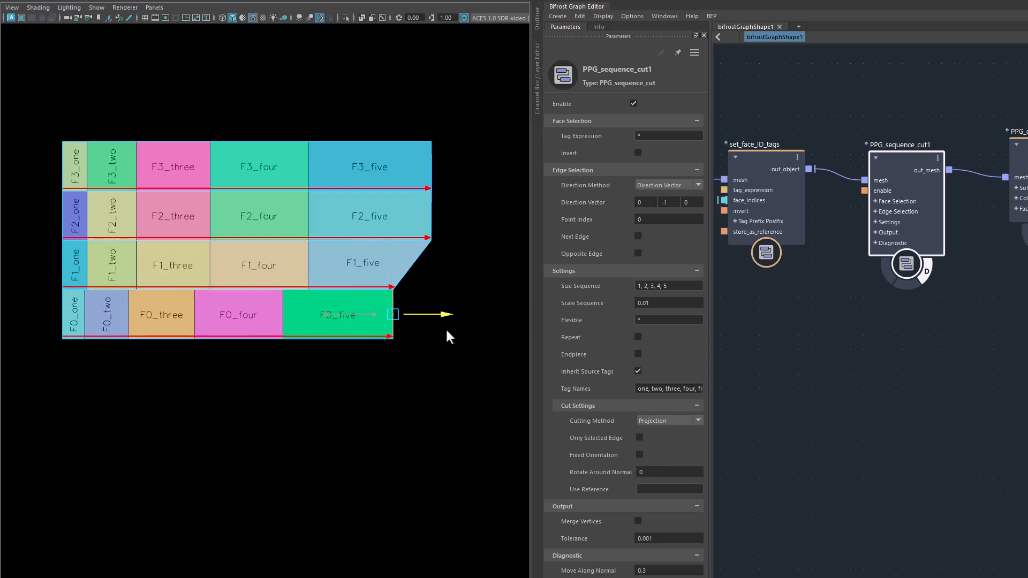
Set Scale Sequence to 2 and nudge the end edge of face F0 to test the cuts
{"action": "left_click", "coordinate": [664, 301]}
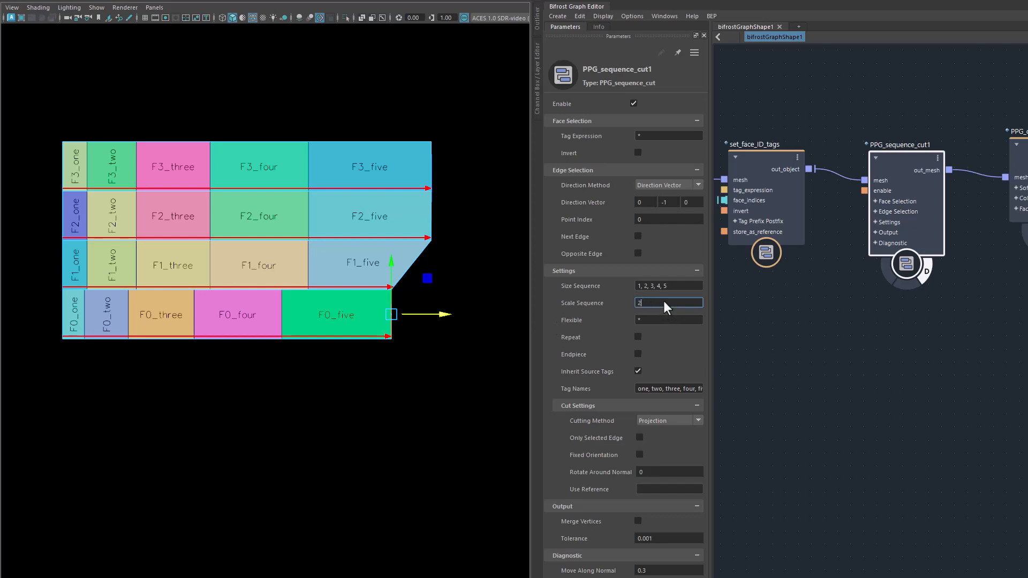
{"action": "type", "text": "2"}
{"action": "key", "text": "Return"}
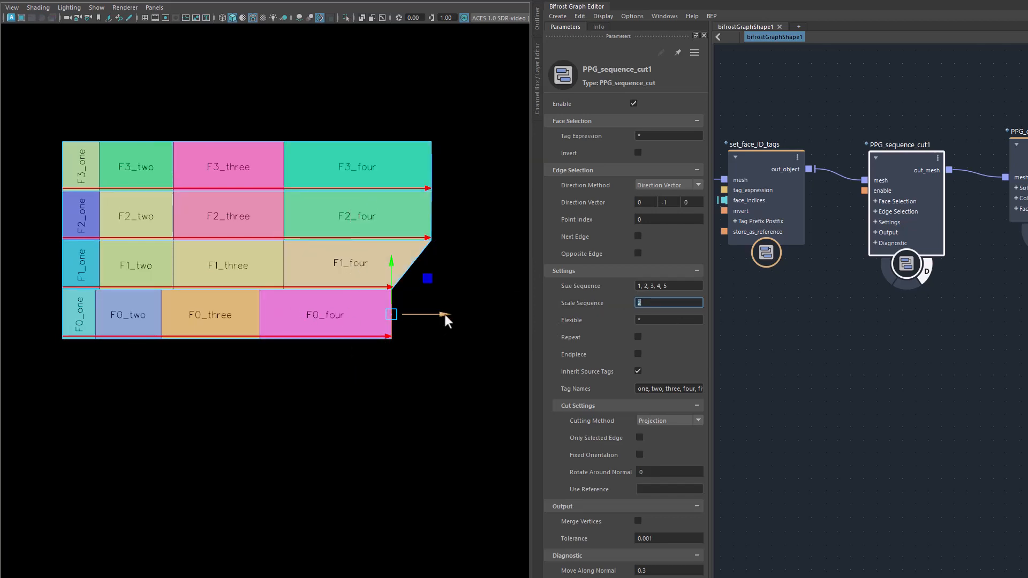
{"action": "mouse_move", "coordinate": [444, 314]}
{"action": "left_mouse_down"}
{"action": "mouse_move", "coordinate": [598, 325]}
{"action": "mouse_move", "coordinate": [441, 319]}
{"action": "left_mouse_up"}
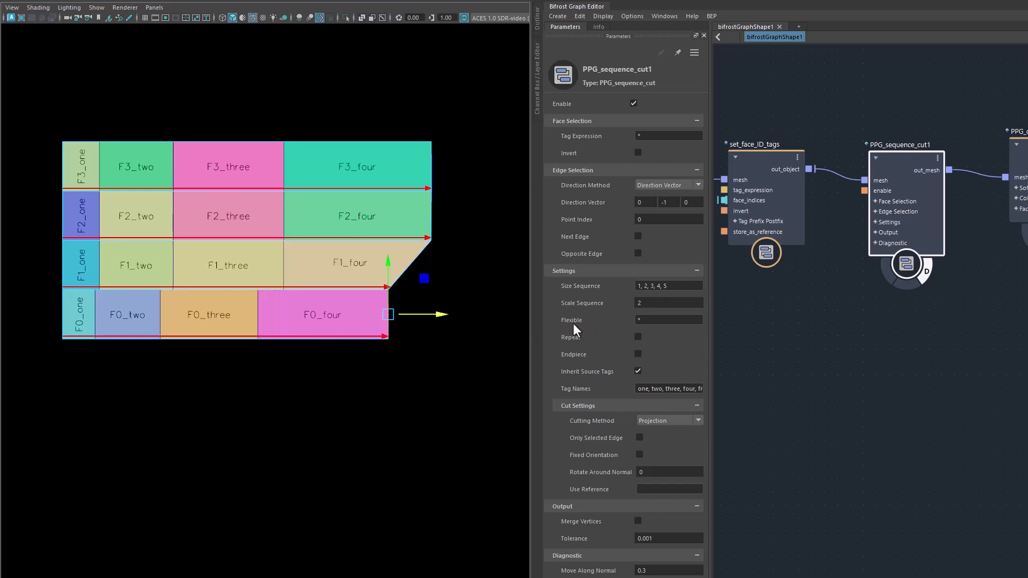
Set Scale Sequence back to 1 and lengthen face F0 slightly
{"action": "left_click", "coordinate": [654, 303]}
{"action": "key", "text": "Return"}
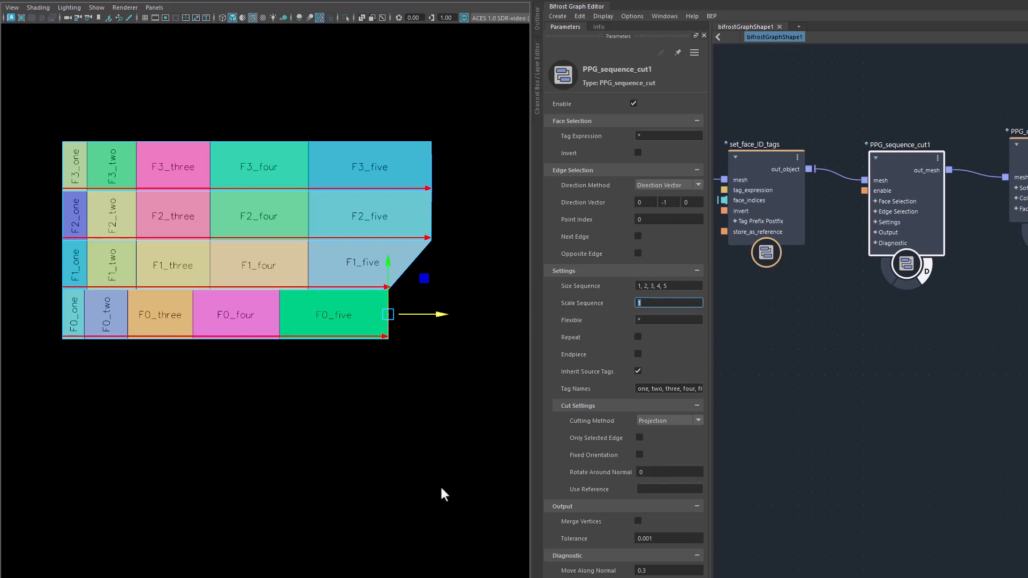
{"action": "left_click_drag", "start_coordinate": [680, 285], "coordinate": [621, 290]}
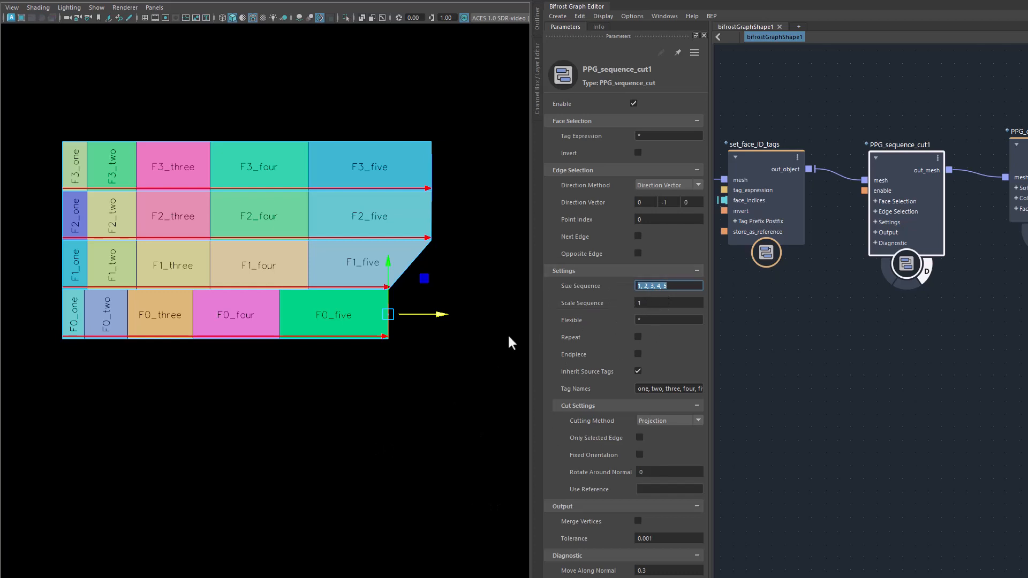
{"action": "mouse_move", "coordinate": [442, 315]}
{"action": "left_mouse_down"}
{"action": "mouse_move", "coordinate": [558, 328]}
{"action": "mouse_move", "coordinate": [451, 325]}
{"action": "left_mouse_up"}
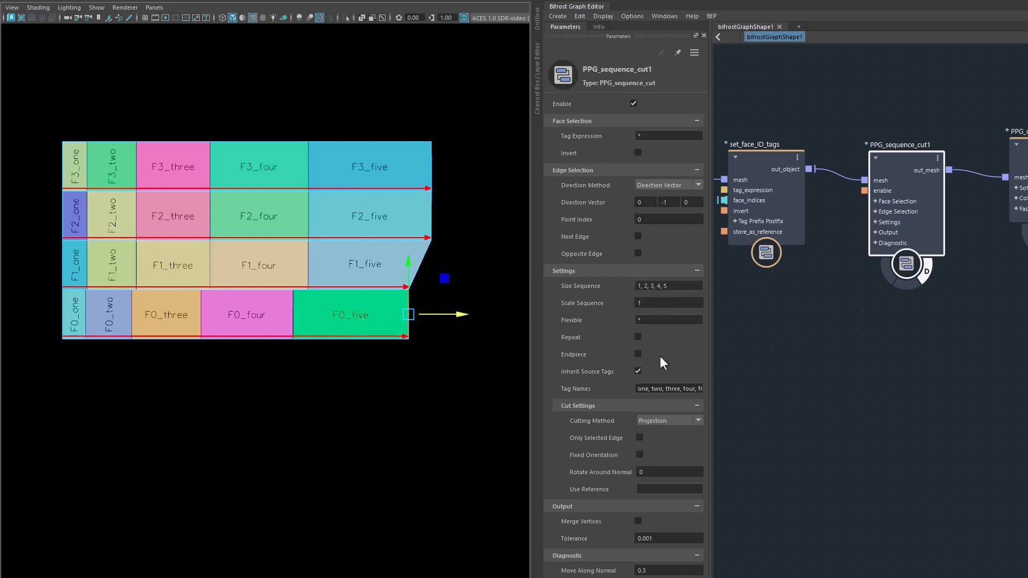
Enable Repeat on PPG_sequence_cut1 and stretch face F0 well beyond the end of the upper faces
{"action": "left_click", "coordinate": [638, 336]}
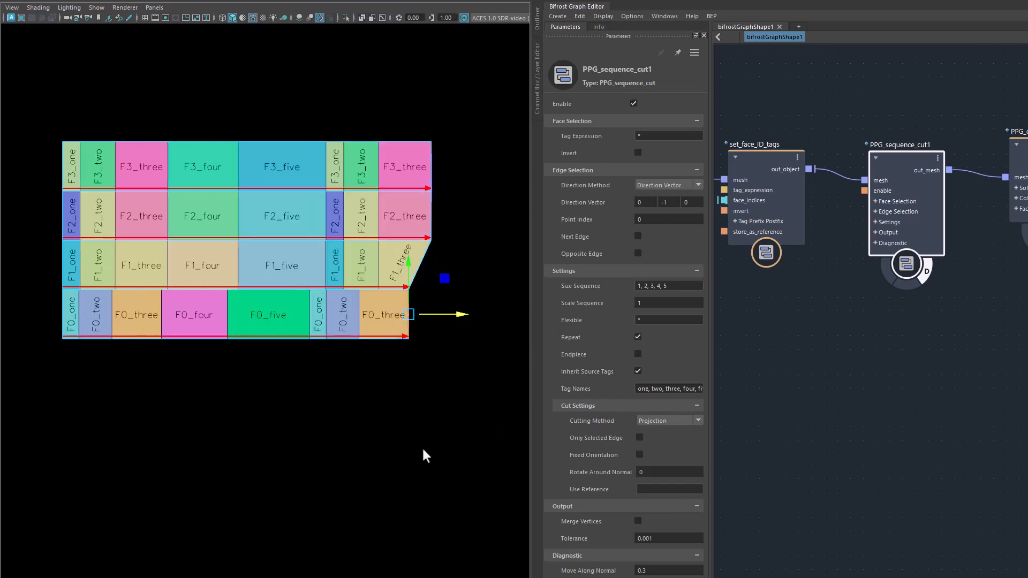
{"action": "middle_click_drag", "start_coordinate": [400, 416], "coordinate": [373, 411], "text": "alt"}
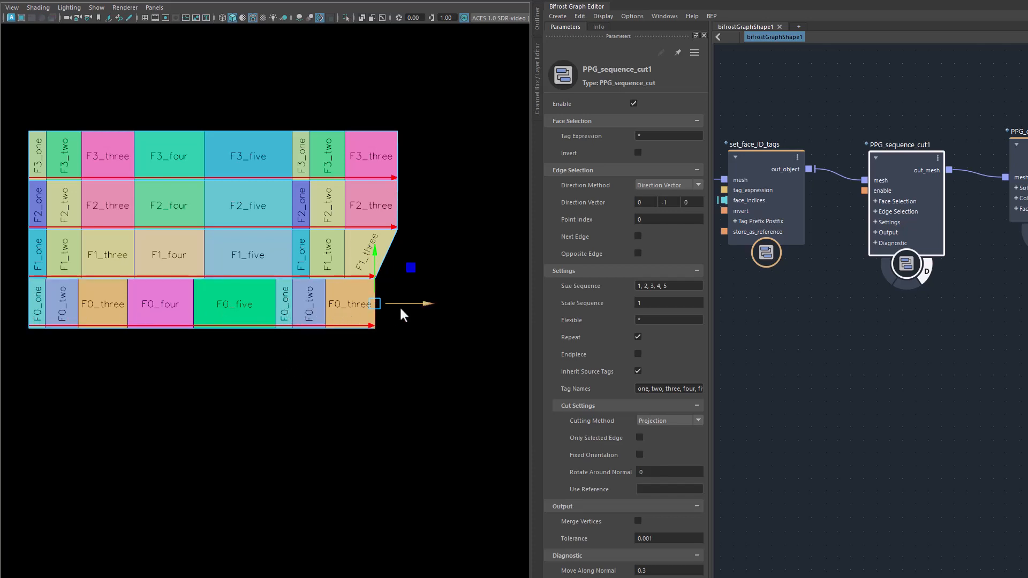
{"action": "left_click_drag", "start_coordinate": [425, 307], "coordinate": [545, 343]}
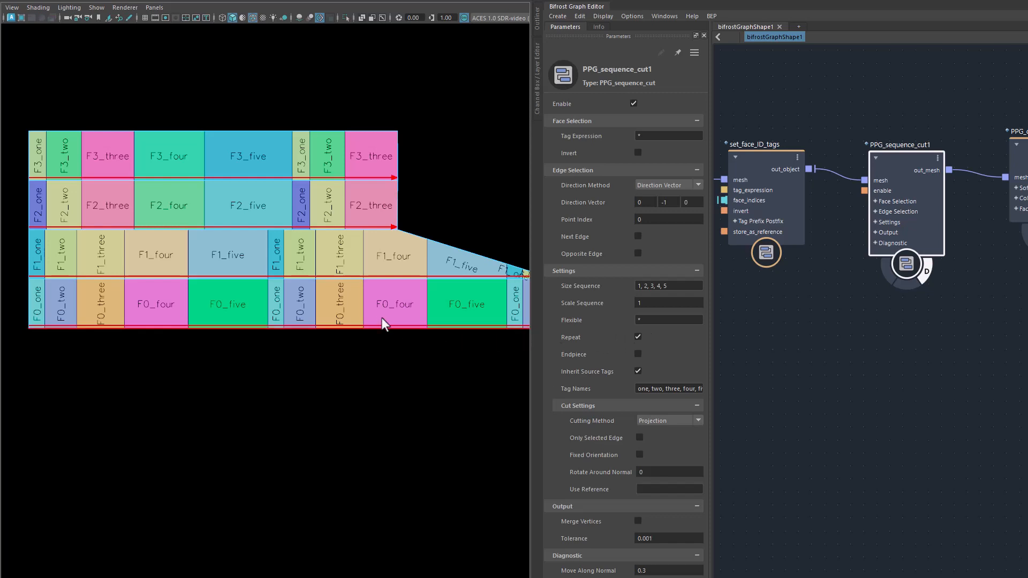
Turn off Repeat and try Endpiece on and off while slightly lengthening face F0
{"action": "left_click", "coordinate": [637, 337]}
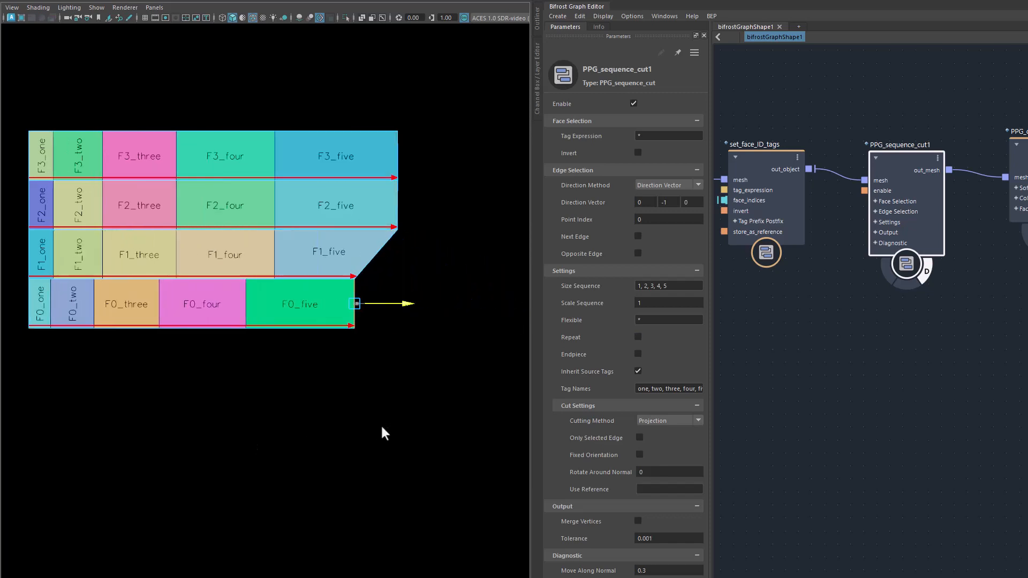
{"action": "left_click", "coordinate": [638, 354]}
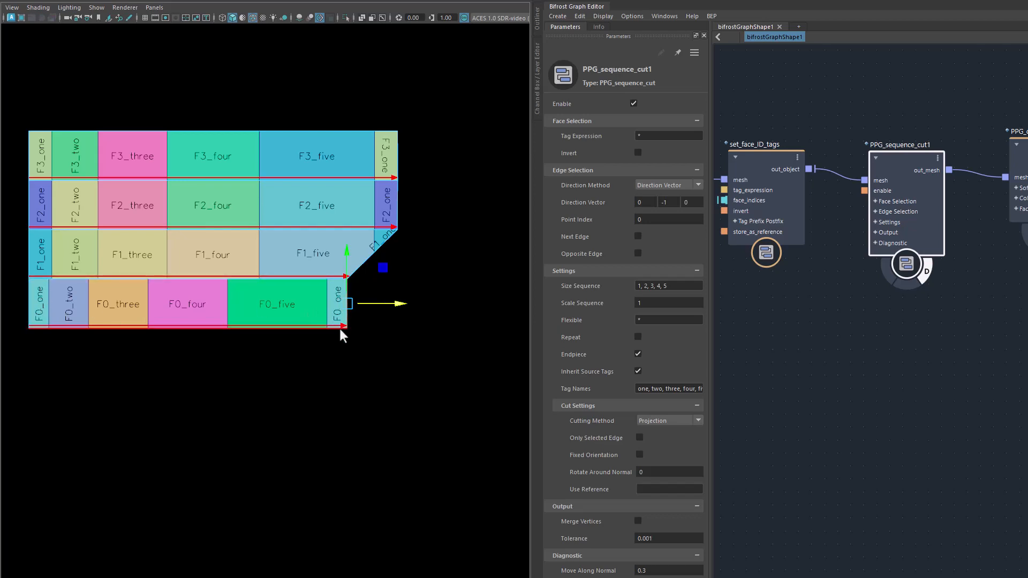
{"action": "left_click_drag", "start_coordinate": [395, 304], "coordinate": [407, 338]}
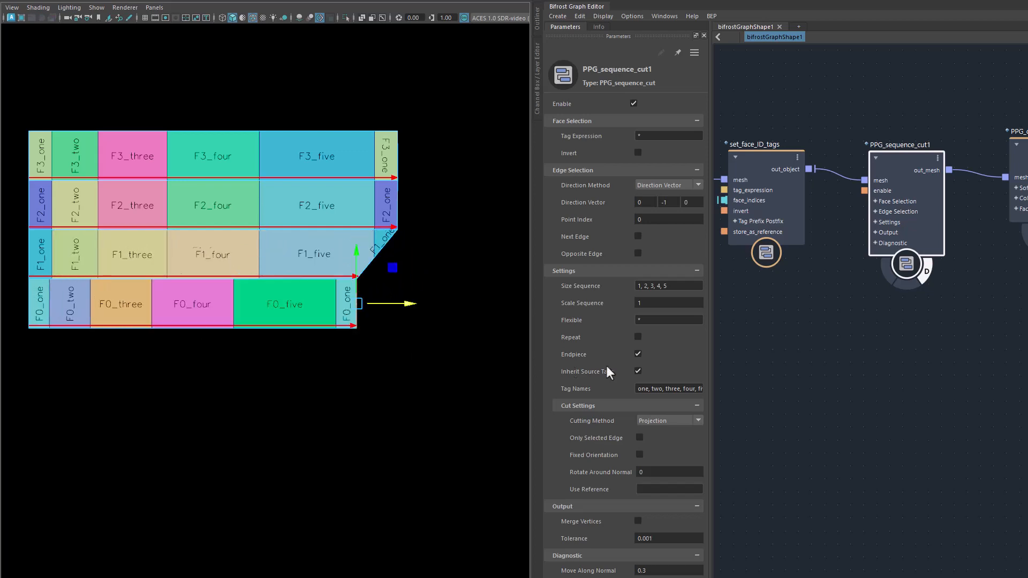
{"action": "left_click", "coordinate": [638, 354]}
{"action": "left_click_drag", "start_coordinate": [406, 305], "coordinate": [425, 304]}
Set Flexible to -1 and shorten face F0 to test the cuts
{"action": "left_click", "coordinate": [654, 324]}
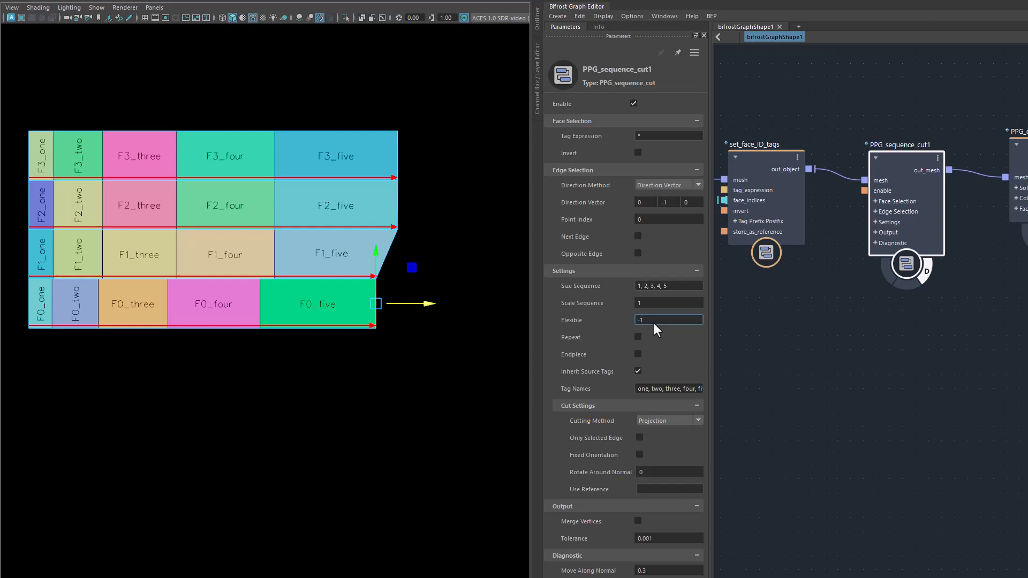
{"action": "key", "text": "Return"}
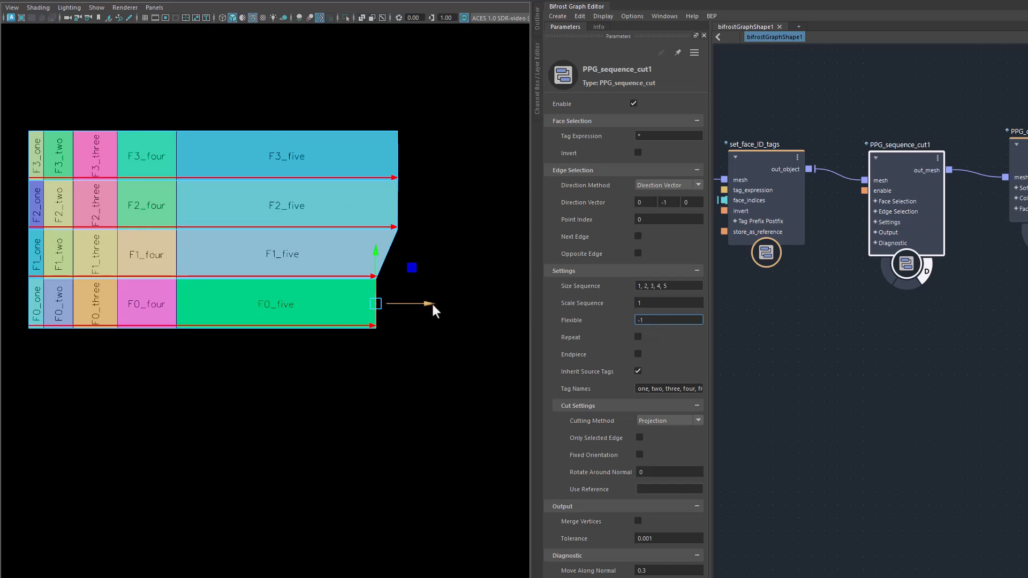
{"action": "left_click_drag", "start_coordinate": [432, 305], "coordinate": [381, 351]}
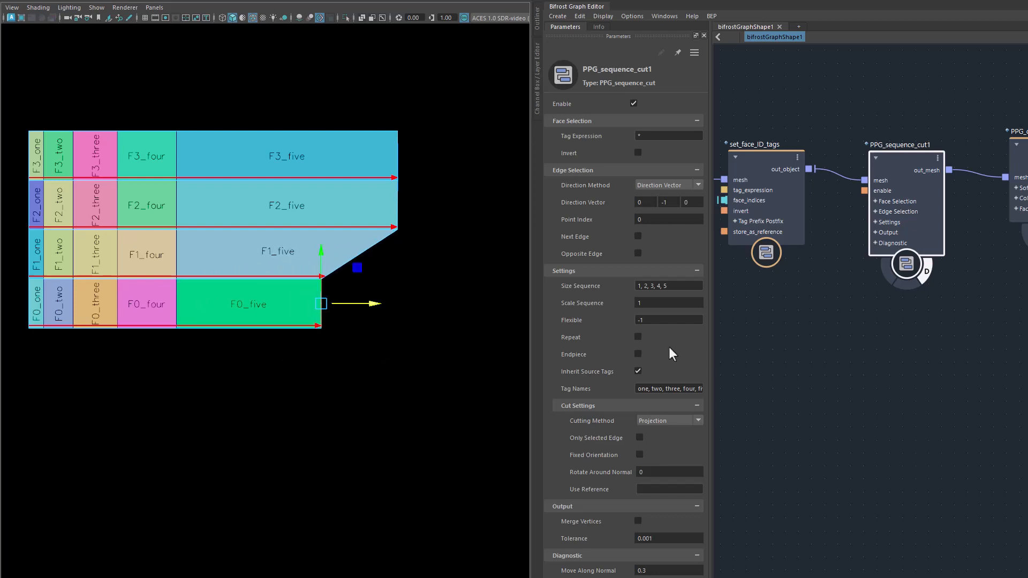
Set Flexible to 1, 3 and test the cuts by changing the length of face F0
{"action": "left_click", "coordinate": [649, 321]}
{"action": "key", "text": "BackSpace"}
{"action": "left_click_drag", "start_coordinate": [376, 307], "coordinate": [420, 332]}
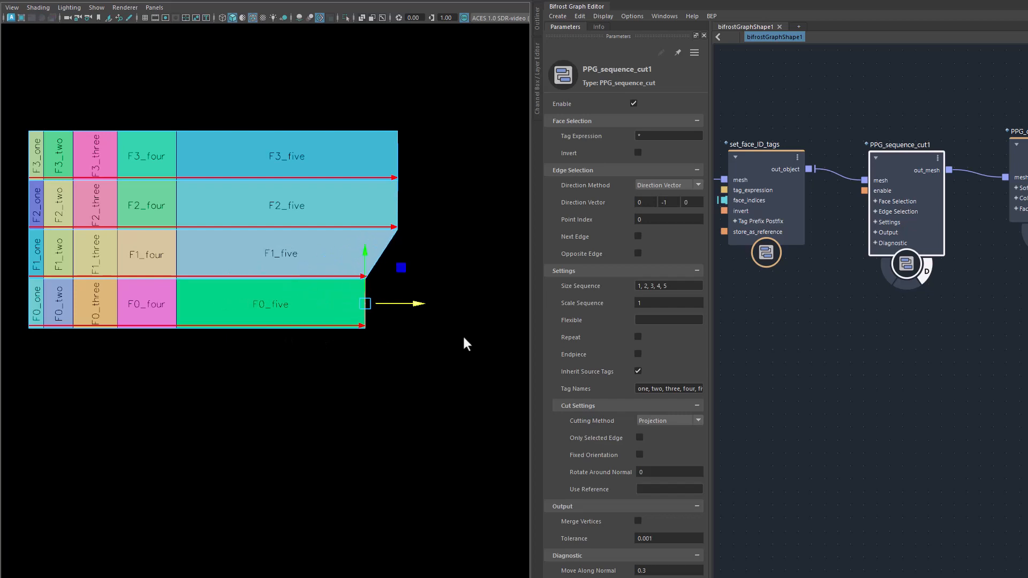
{"action": "left_click", "coordinate": [662, 323]}
{"action": "key", "text": "Return"}
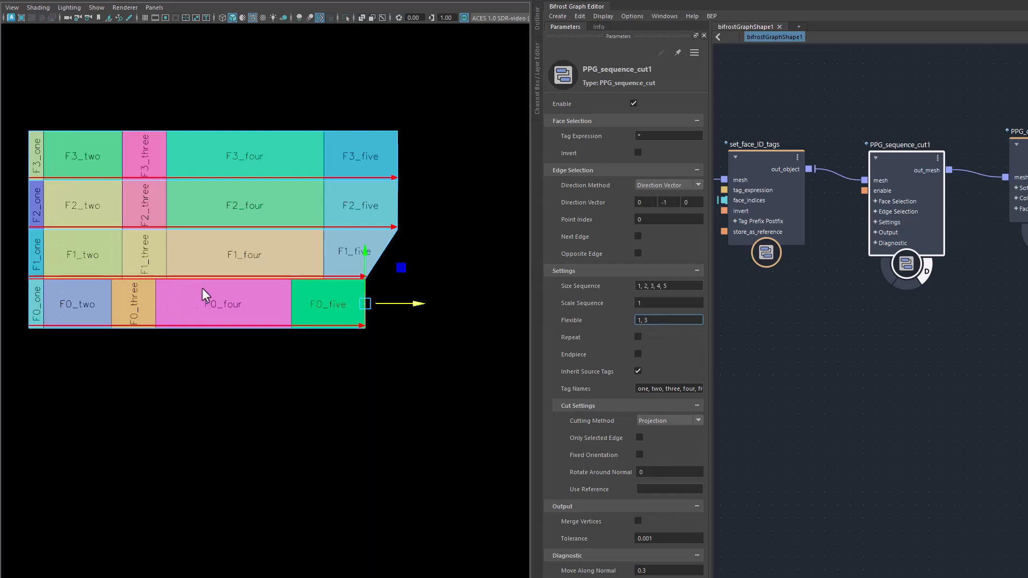
{"action": "left_click_drag", "start_coordinate": [413, 303], "coordinate": [384, 322]}
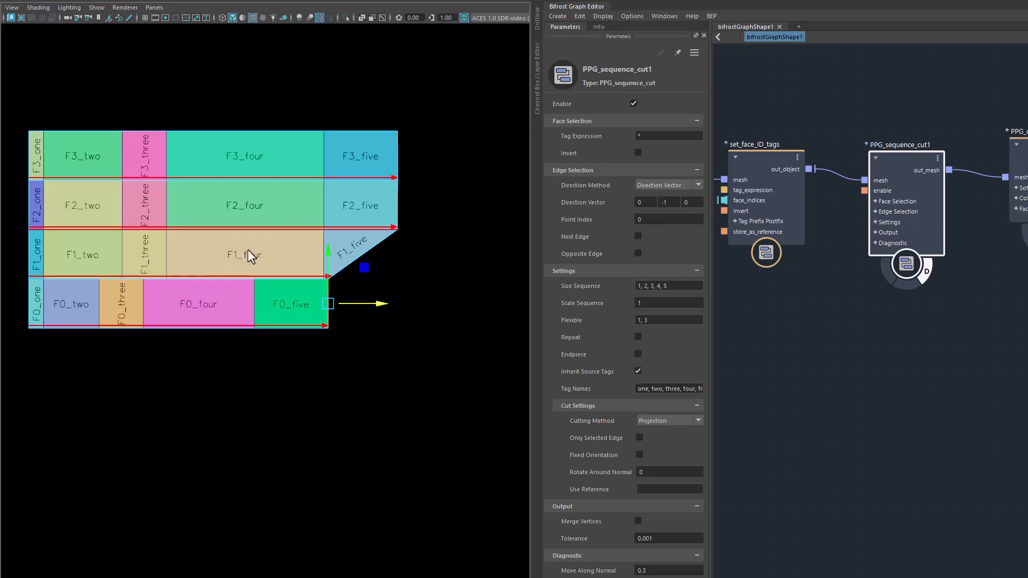
Turn off Inherit Source Tags and widen the parameters area to compare the full Tag Names list with the Size Sequence
{"action": "left_click", "coordinate": [638, 371]}
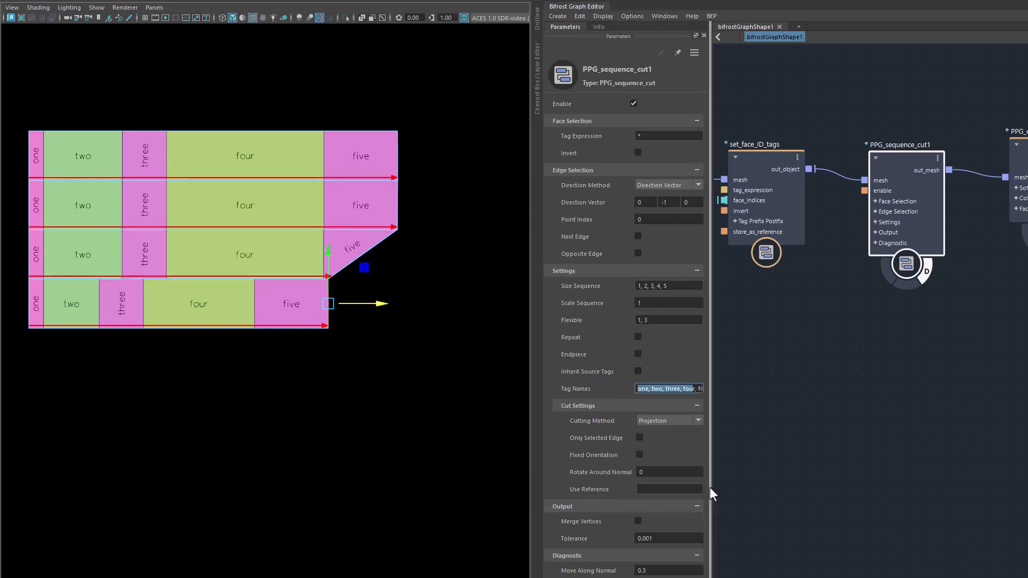
{"action": "left_click_drag", "start_coordinate": [709, 476], "coordinate": [817, 481]}
{"action": "left_click", "coordinate": [795, 387]}
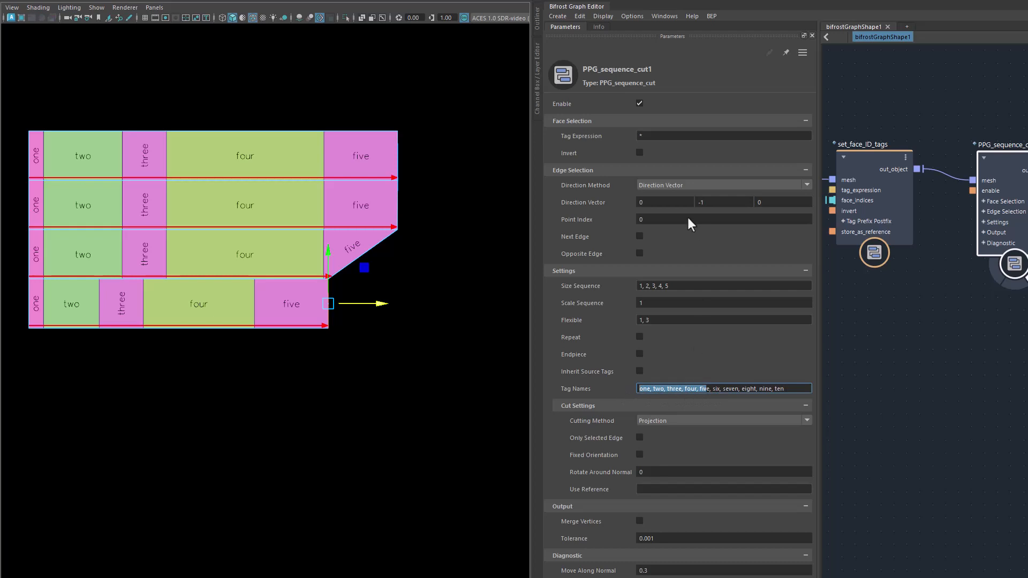
{"action": "left_click_drag", "start_coordinate": [687, 285], "coordinate": [622, 278]}
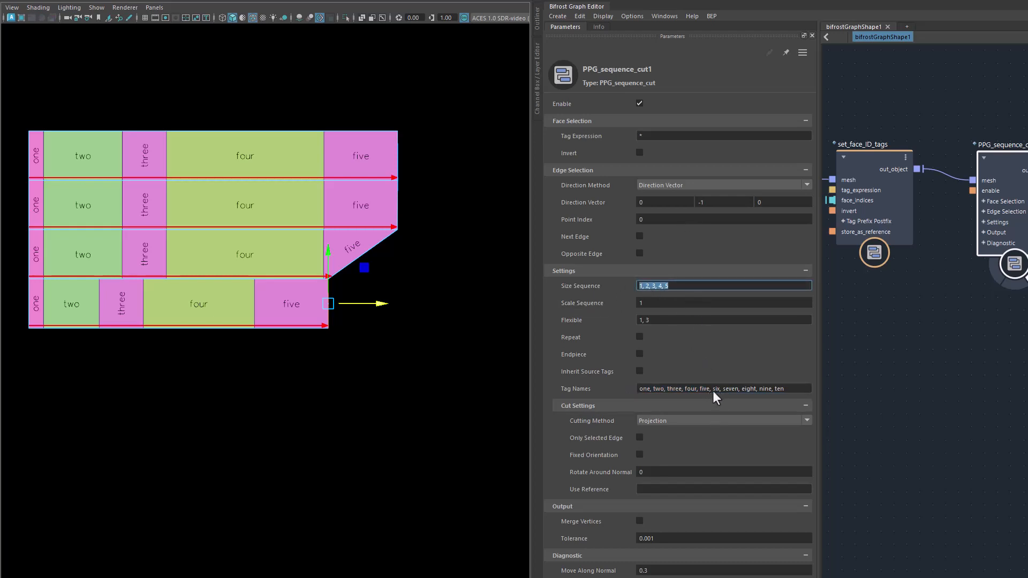
{"action": "left_click_drag", "start_coordinate": [713, 390], "coordinate": [612, 436]}
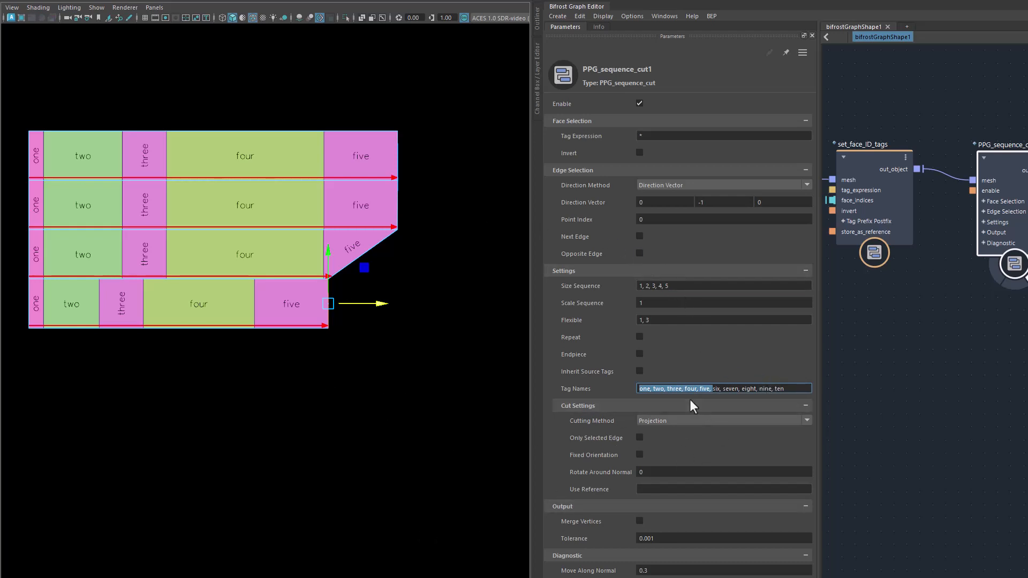
Shorten Tag Names to "one, two, three" and turn Inherit Source Tags back on
{"action": "left_click_drag", "start_coordinate": [683, 389], "coordinate": [820, 387]}
{"action": "key", "text": "BackSpace"}
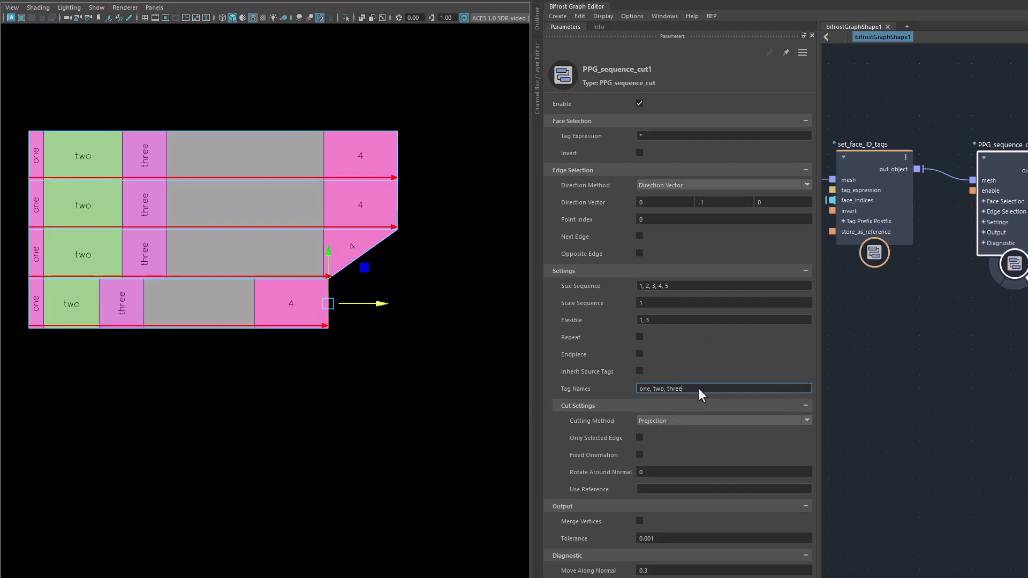
{"action": "key", "text": "Return"}
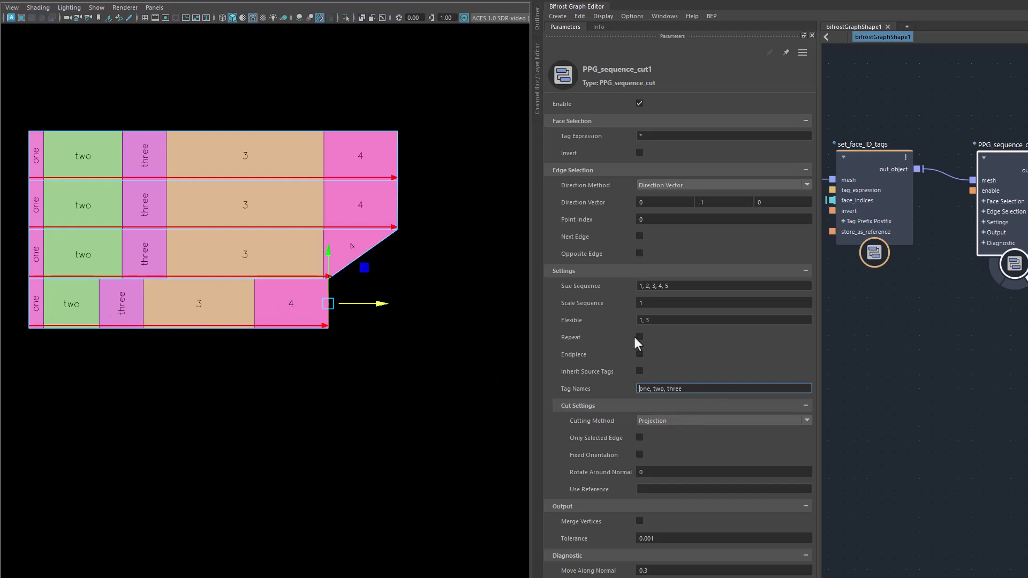
{"action": "left_click", "coordinate": [639, 371]}
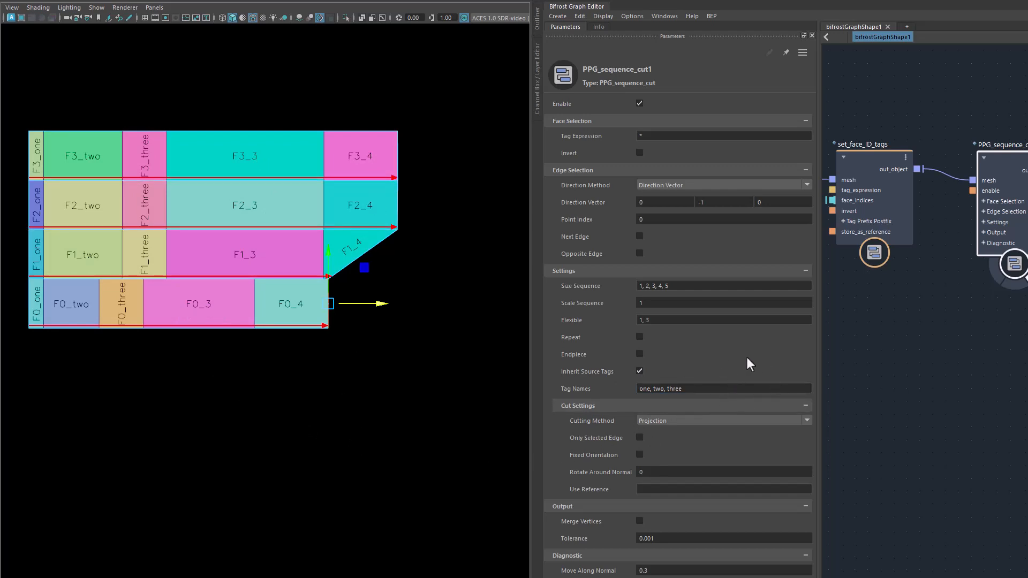
{"action": "left_click", "coordinate": [696, 392]}
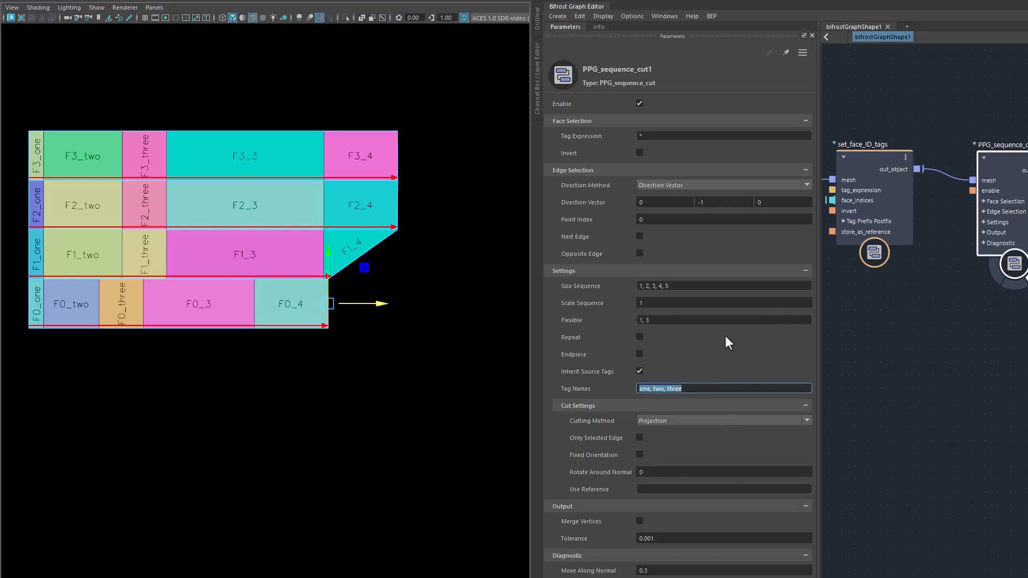
Enable Repeat and lengthen face F0 to almost match the upper faces
{"action": "left_click", "coordinate": [640, 337]}
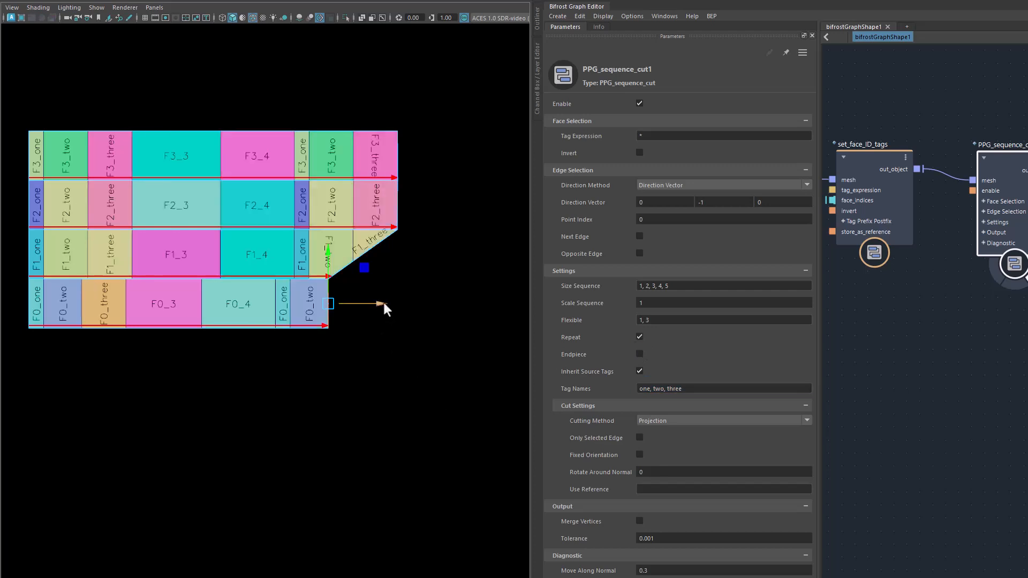
{"action": "left_click_drag", "start_coordinate": [383, 302], "coordinate": [454, 334]}
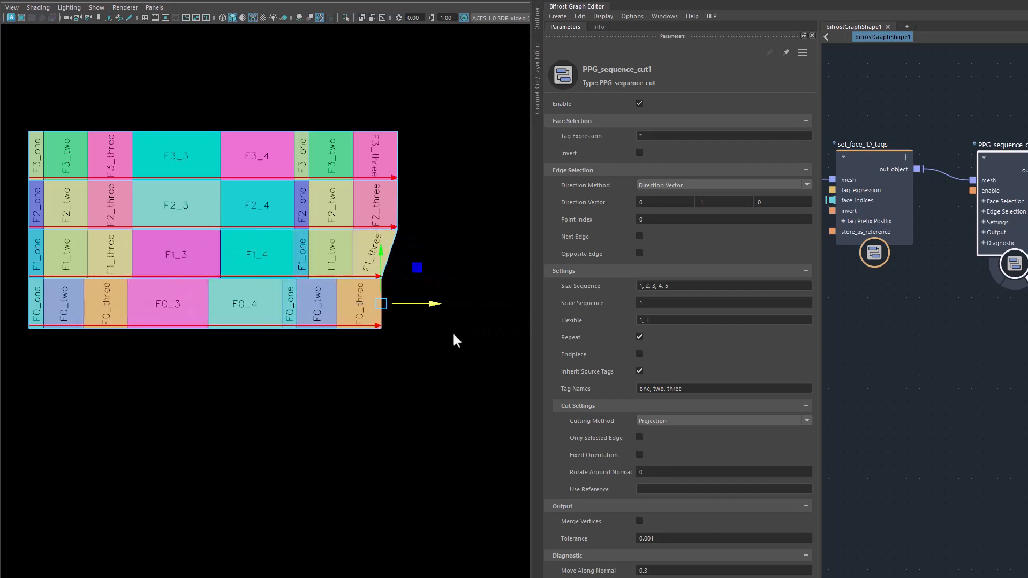
{"action": "left_click", "coordinate": [655, 324]}
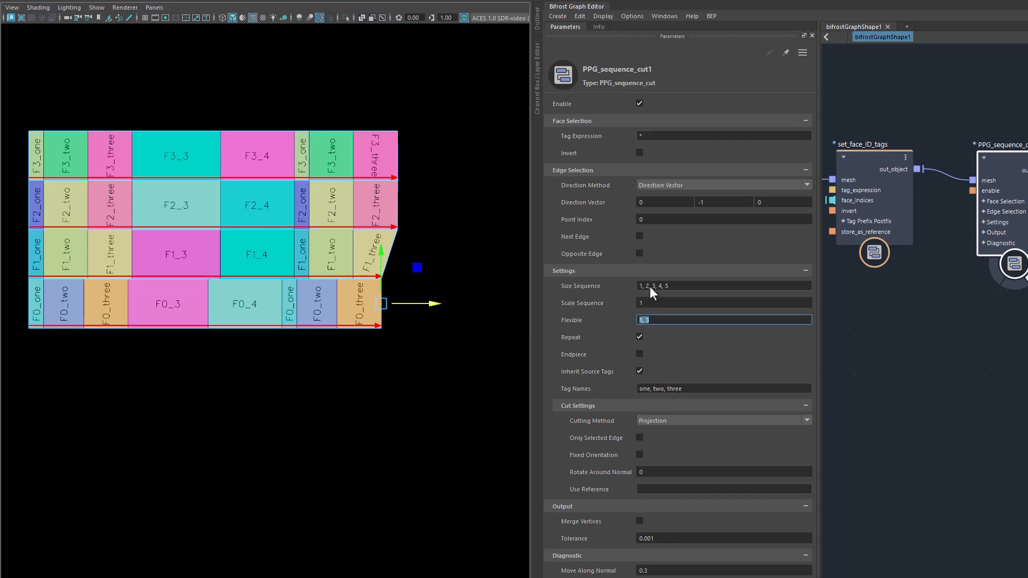
{"action": "mouse_move", "coordinate": [431, 304]}
{"action": "left_mouse_down"}
{"action": "mouse_move", "coordinate": [474, 304]}
{"action": "mouse_move", "coordinate": [306, 309]}
{"action": "mouse_move", "coordinate": [441, 317]}
{"action": "left_mouse_up"}
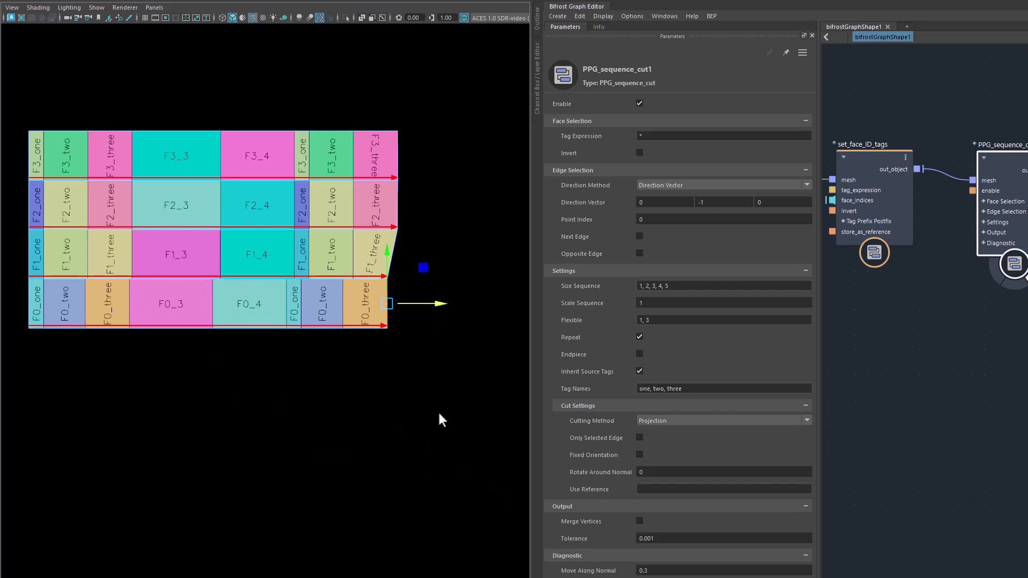
Change the second and fourth sizes so that Size Sequence reads 1, .1, 3, .1, 5
{"action": "left_click", "coordinate": [647, 287]}
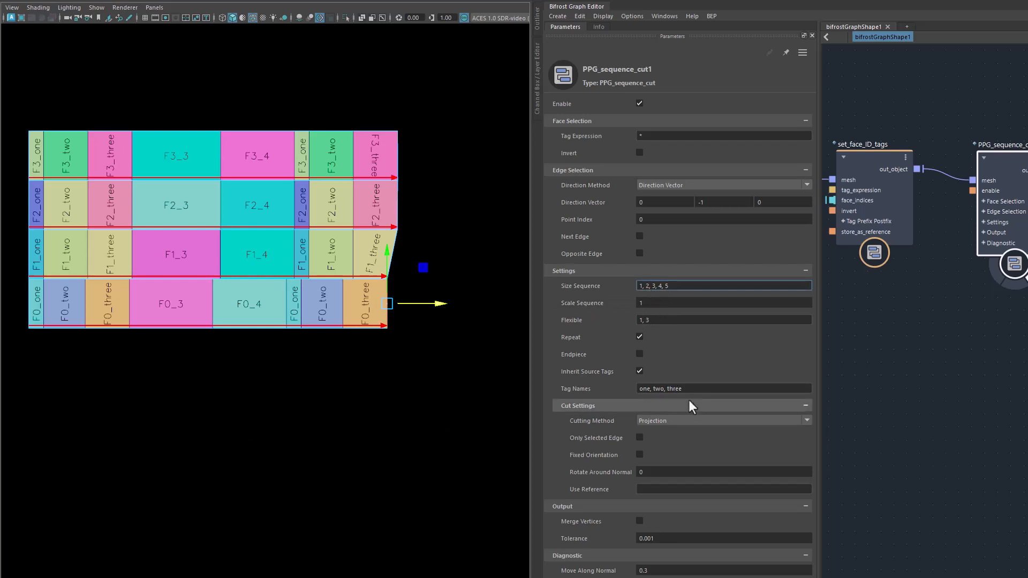
{"action": "key", "text": "Delete"}
{"action": "key", "text": "Delete"}
{"action": "key", "text": "Delete"}
{"action": "type", "text": ".1,"}
{"action": "key", "text": "Return"}
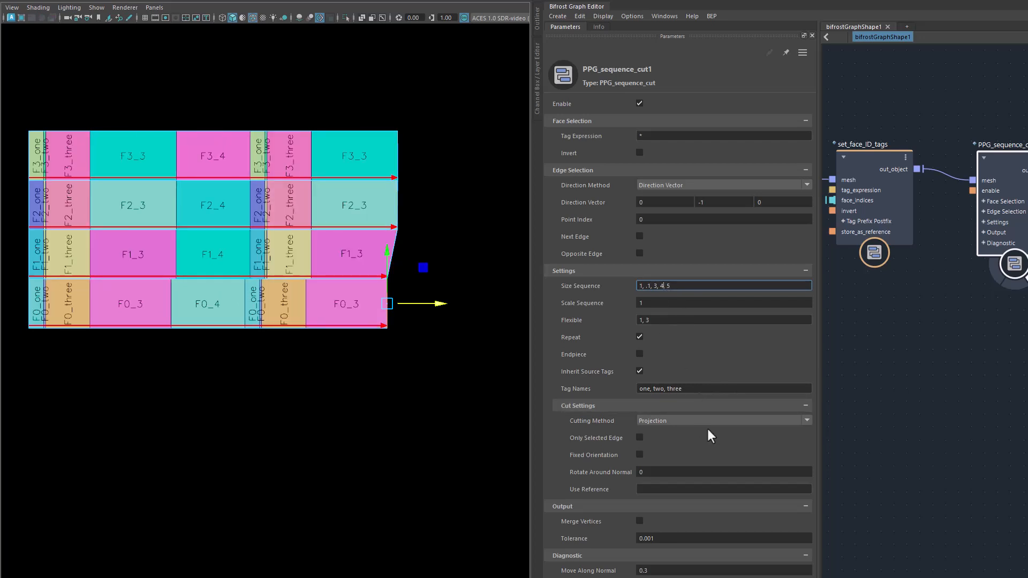
{"action": "key", "text": "BackSpace"}
{"action": "type", "text": ".1"}
{"action": "key", "text": "Return"}
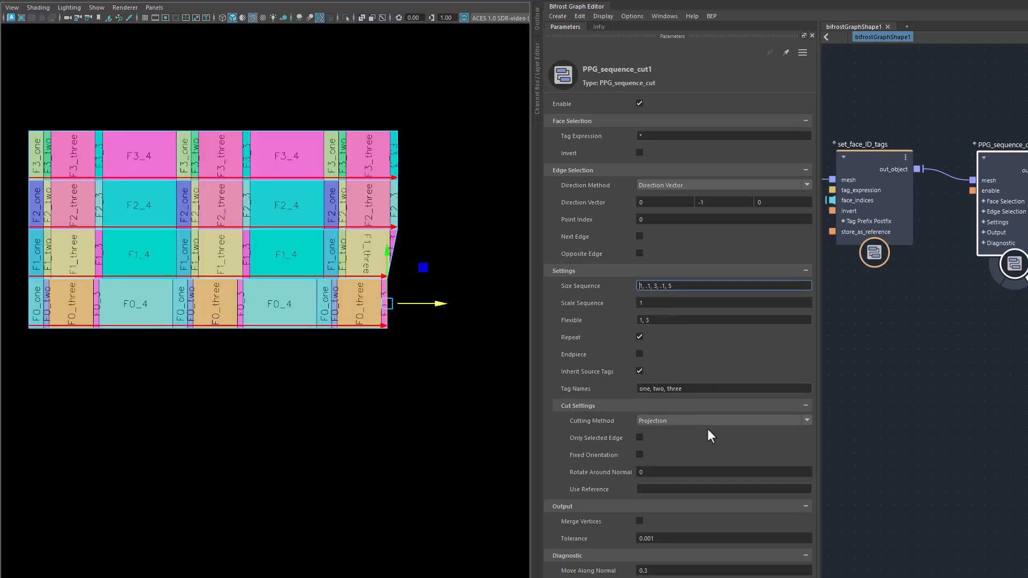
Turn off Repeat, shorten face F0 slightly, and compare the cuts with Repeat on and off
{"action": "left_click", "coordinate": [640, 336]}
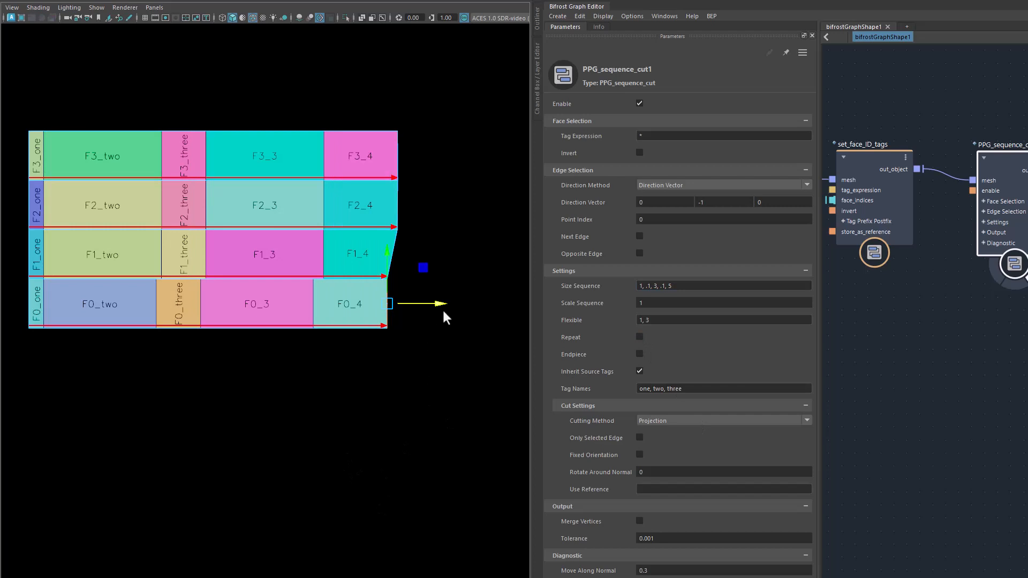
{"action": "left_click_drag", "start_coordinate": [438, 304], "coordinate": [417, 357]}
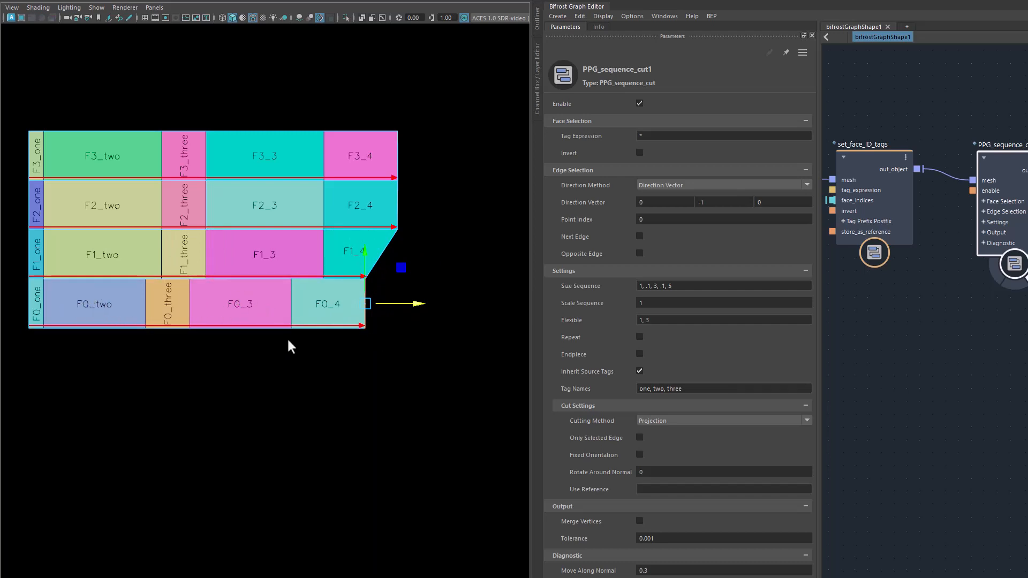
{"action": "left_click", "coordinate": [639, 337]}
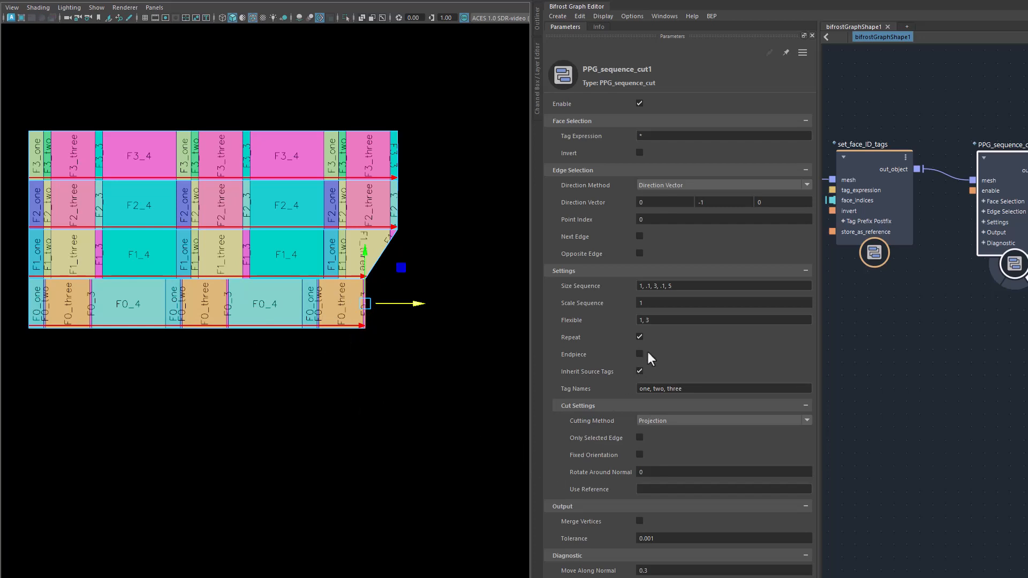
{"action": "left_click", "coordinate": [640, 337]}
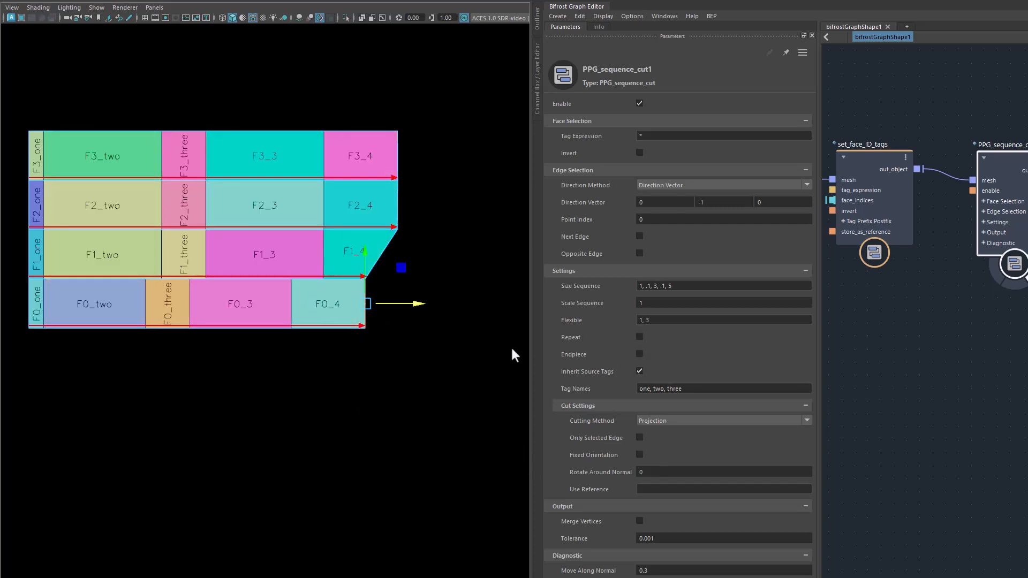
Lengthen face F0 in stages past the end of the upper faces to test the flexible cuts
{"action": "left_click", "coordinate": [682, 286]}
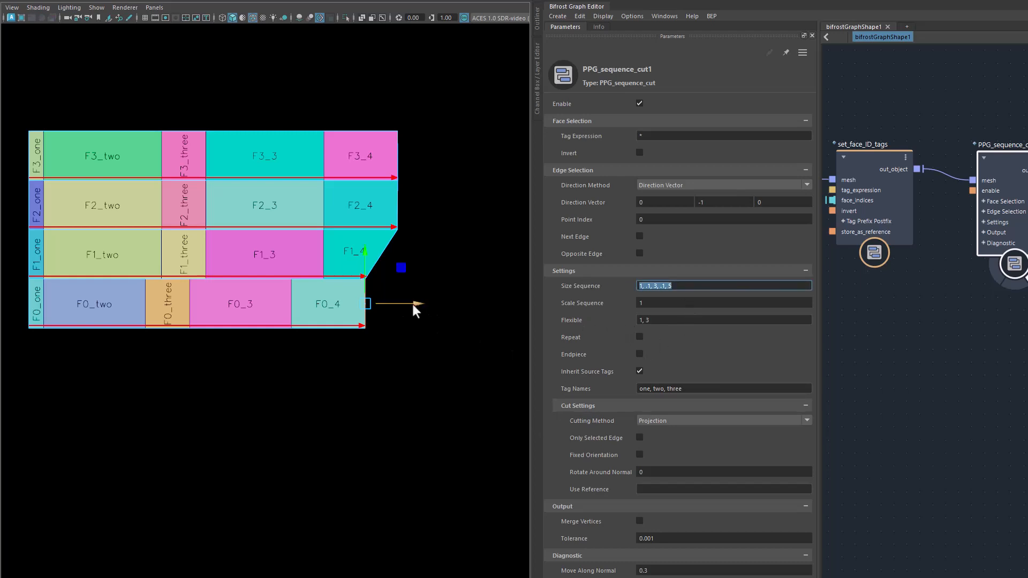
{"action": "left_click_drag", "start_coordinate": [413, 305], "coordinate": [429, 331]}
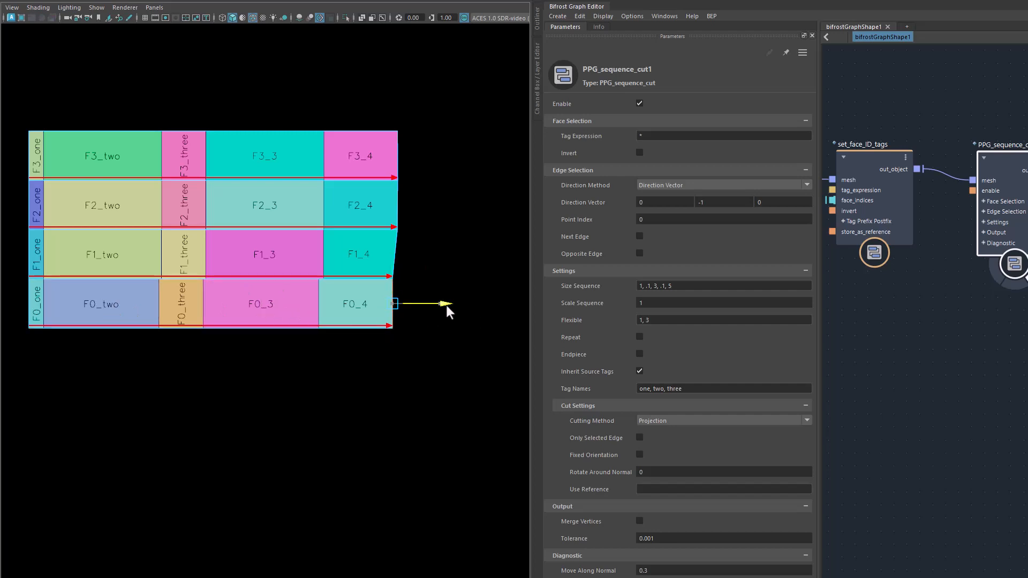
{"action": "left_click_drag", "start_coordinate": [446, 305], "coordinate": [475, 370]}
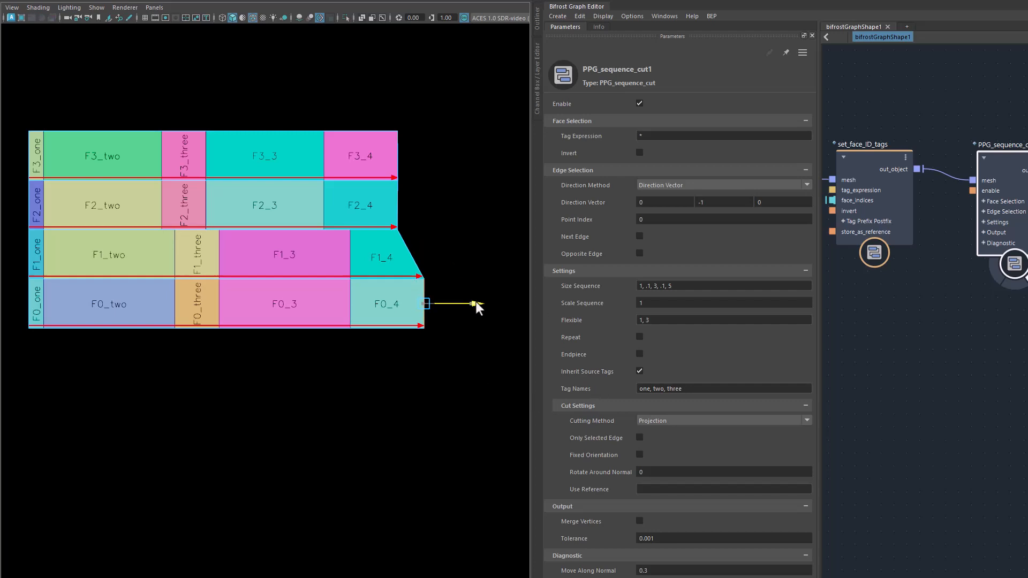
{"action": "left_click_drag", "start_coordinate": [476, 302], "coordinate": [487, 303]}
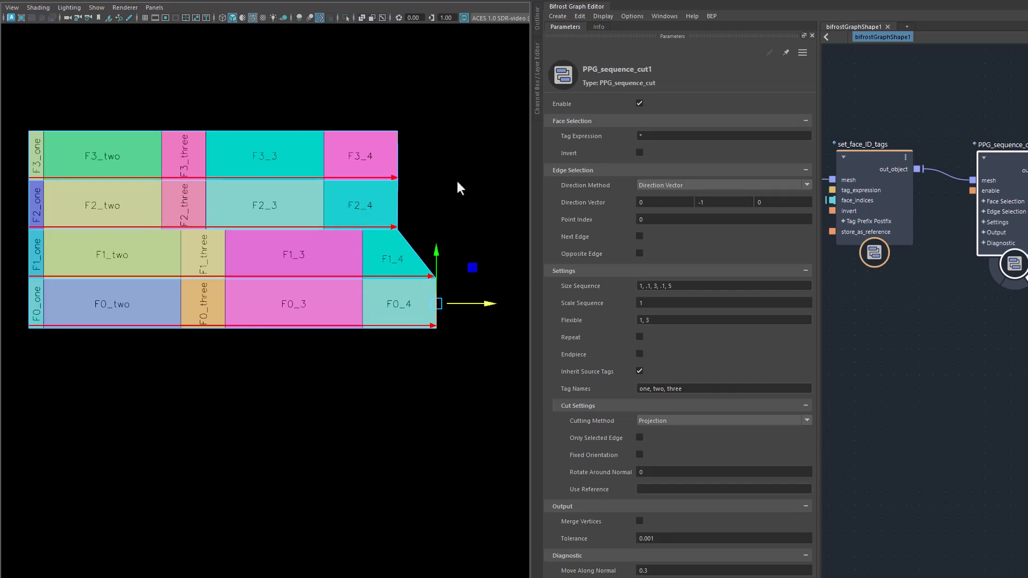
Set Cutting Method to Relative (quads only) and stretch face F0 farther to test the cuts on the sloped face F1
{"action": "left_click", "coordinate": [686, 420]}
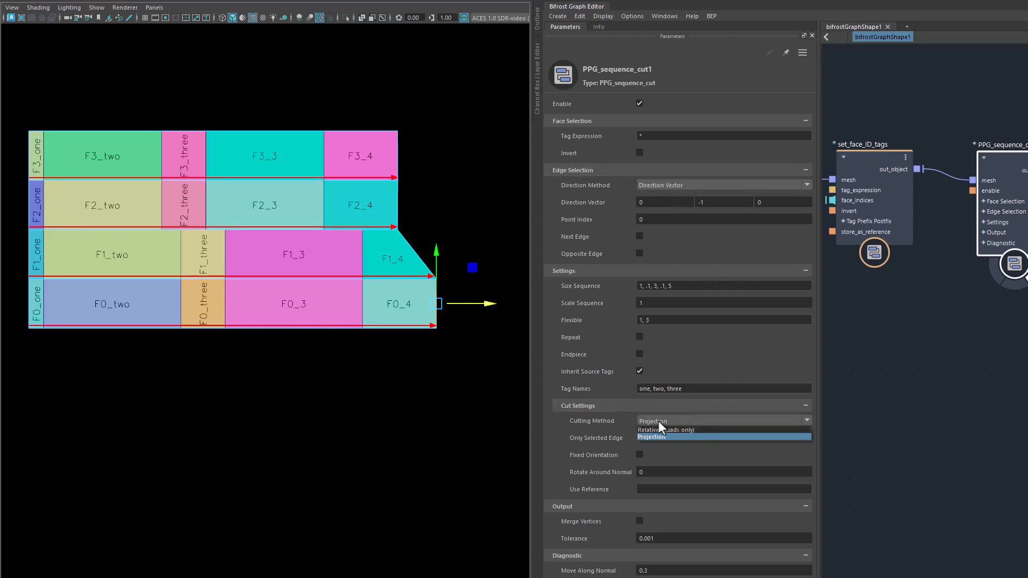
{"action": "left_click", "coordinate": [731, 428]}
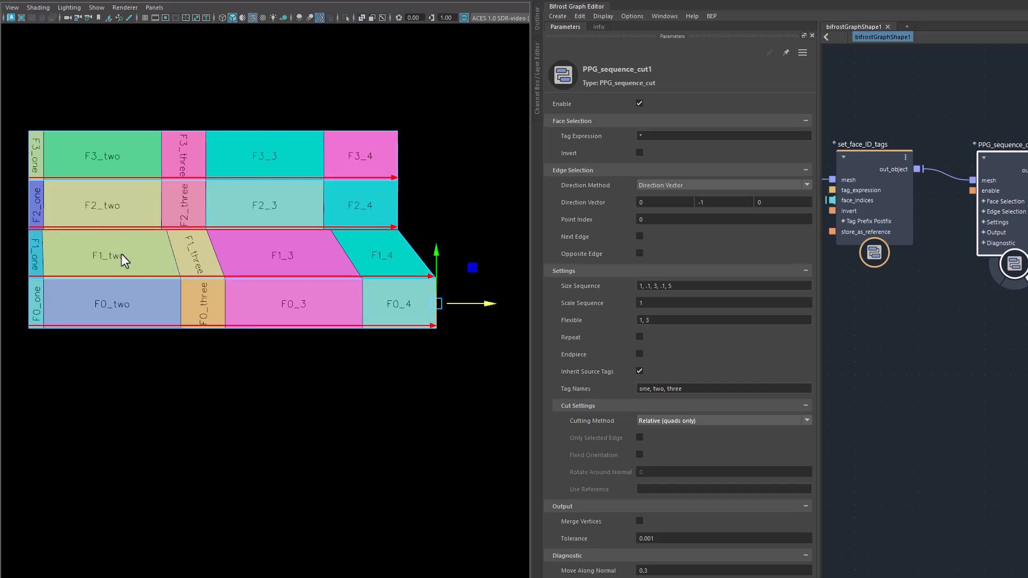
{"action": "left_click_drag", "start_coordinate": [432, 306], "coordinate": [448, 335]}
{"action": "key", "text": "ctrl+z"}
{"action": "left_click_drag", "start_coordinate": [488, 304], "coordinate": [623, 297]}
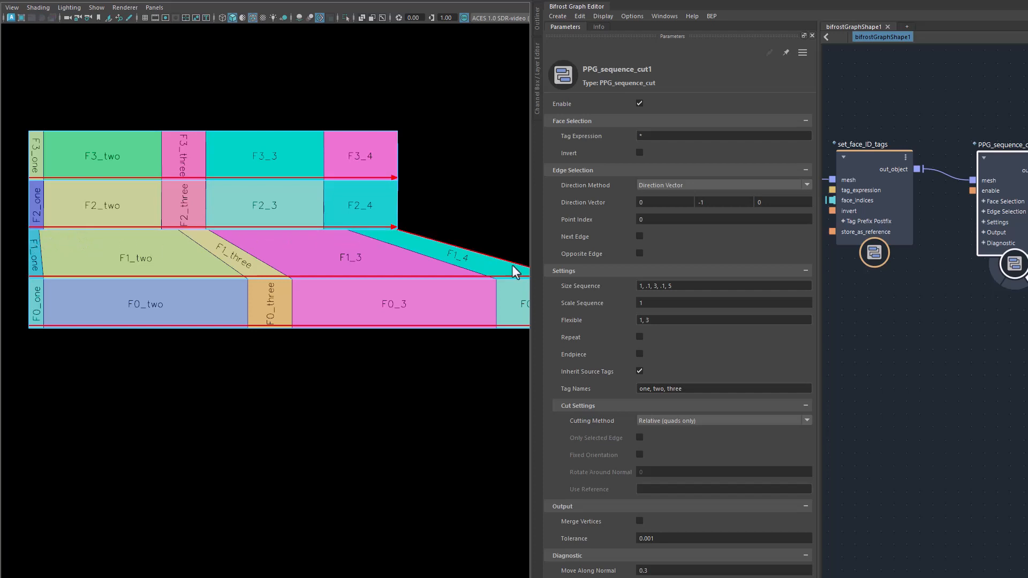
{"action": "middle_click_drag", "start_coordinate": [459, 426], "coordinate": [368, 412]}
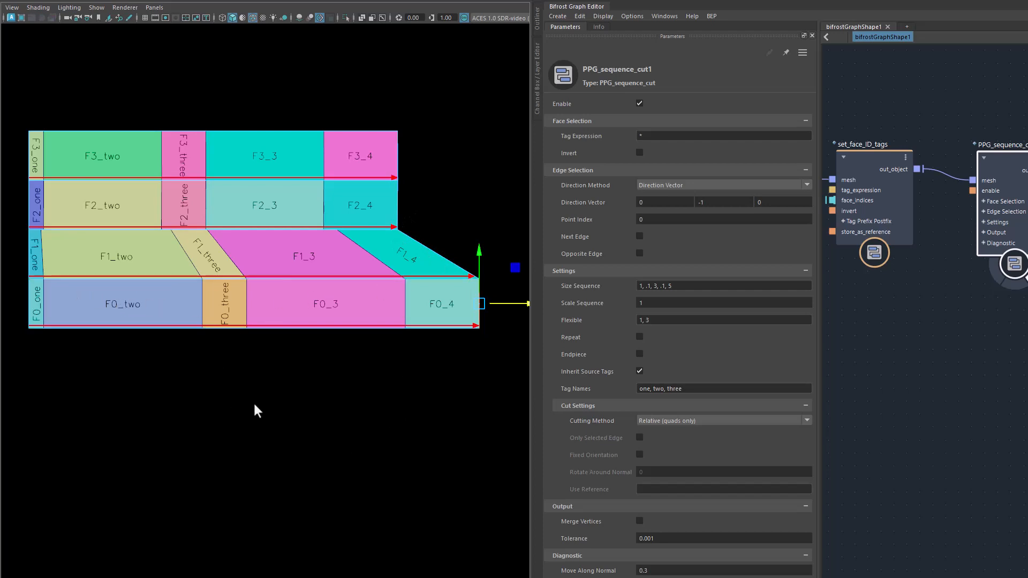
Set Cutting Method back to Projection and narrow the parameters area
{"action": "left_click", "coordinate": [685, 421]}
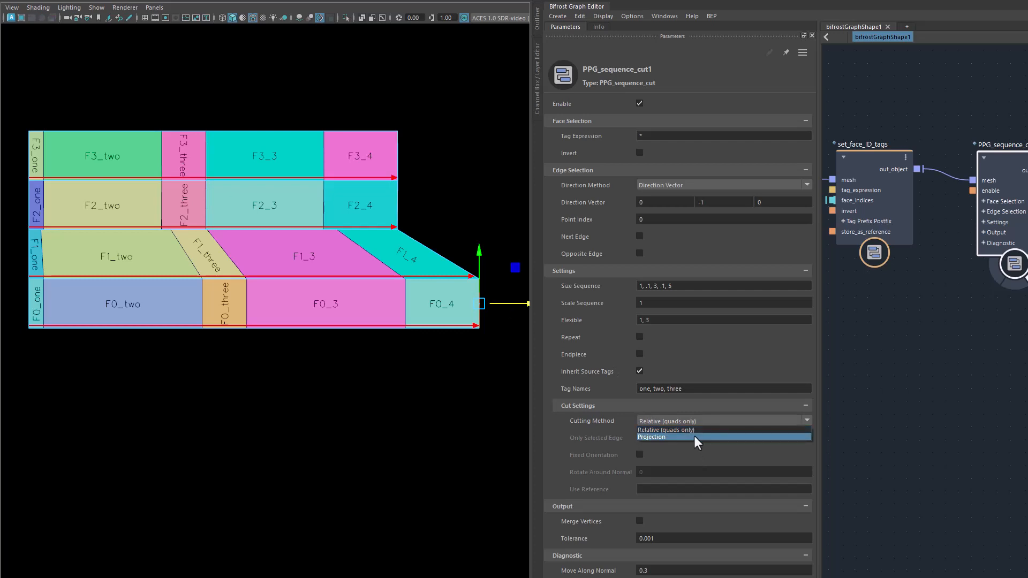
{"action": "left_click", "coordinate": [694, 437]}
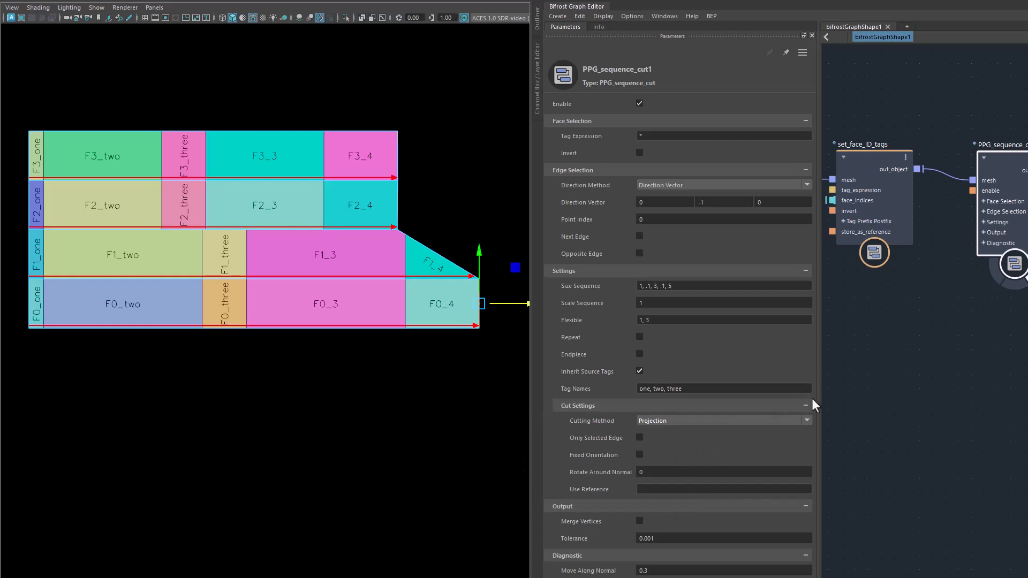
{"action": "left_click_drag", "start_coordinate": [815, 406], "coordinate": [730, 394]}
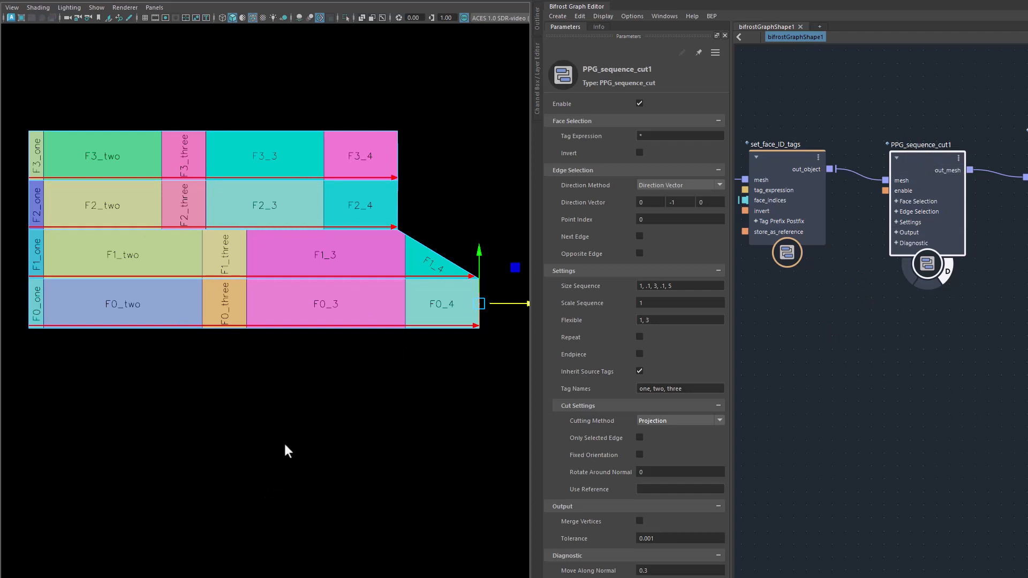
{"action": "middle_click_drag", "start_coordinate": [305, 431], "coordinate": [322, 444], "text": "alt"}
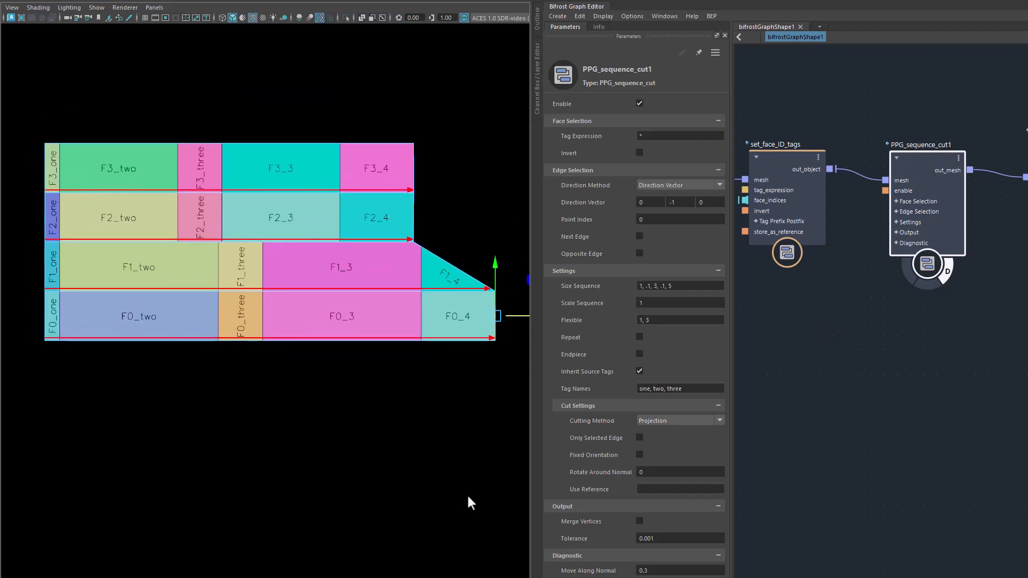